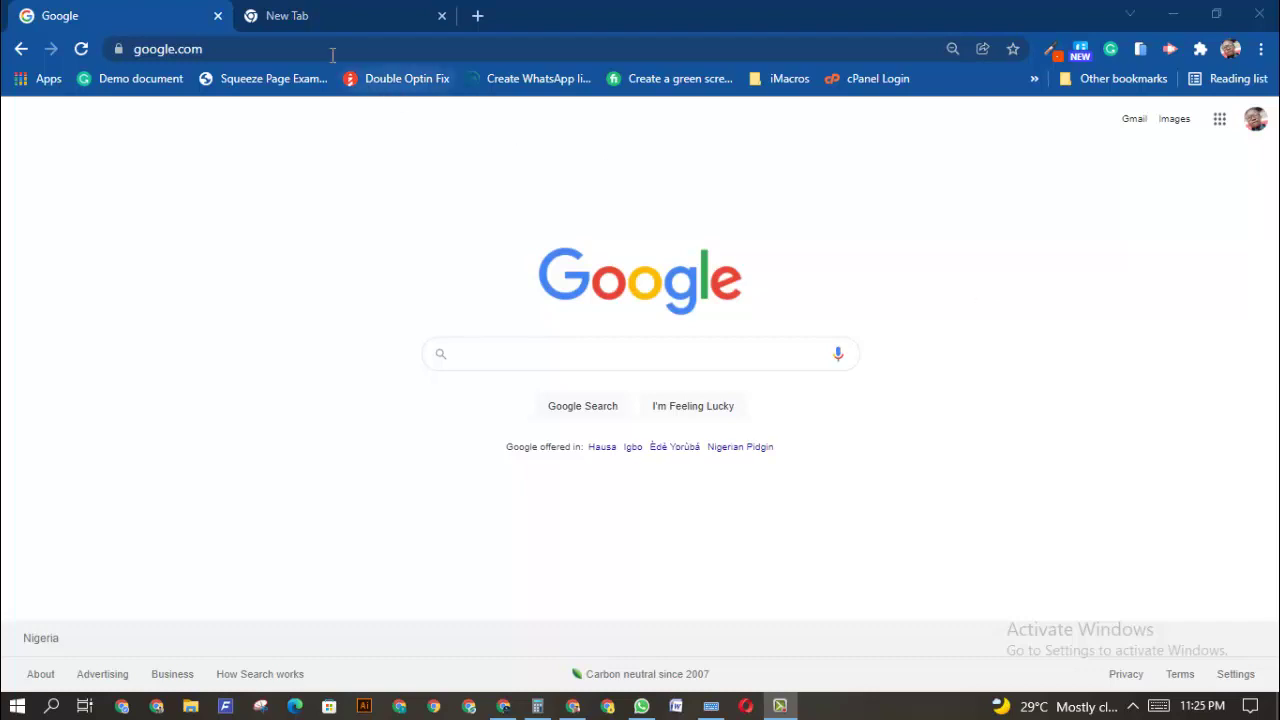
# Go to cse.google.com in the second tab to reach the Programmable Search Engine page
pyautogui.click(540, 347)
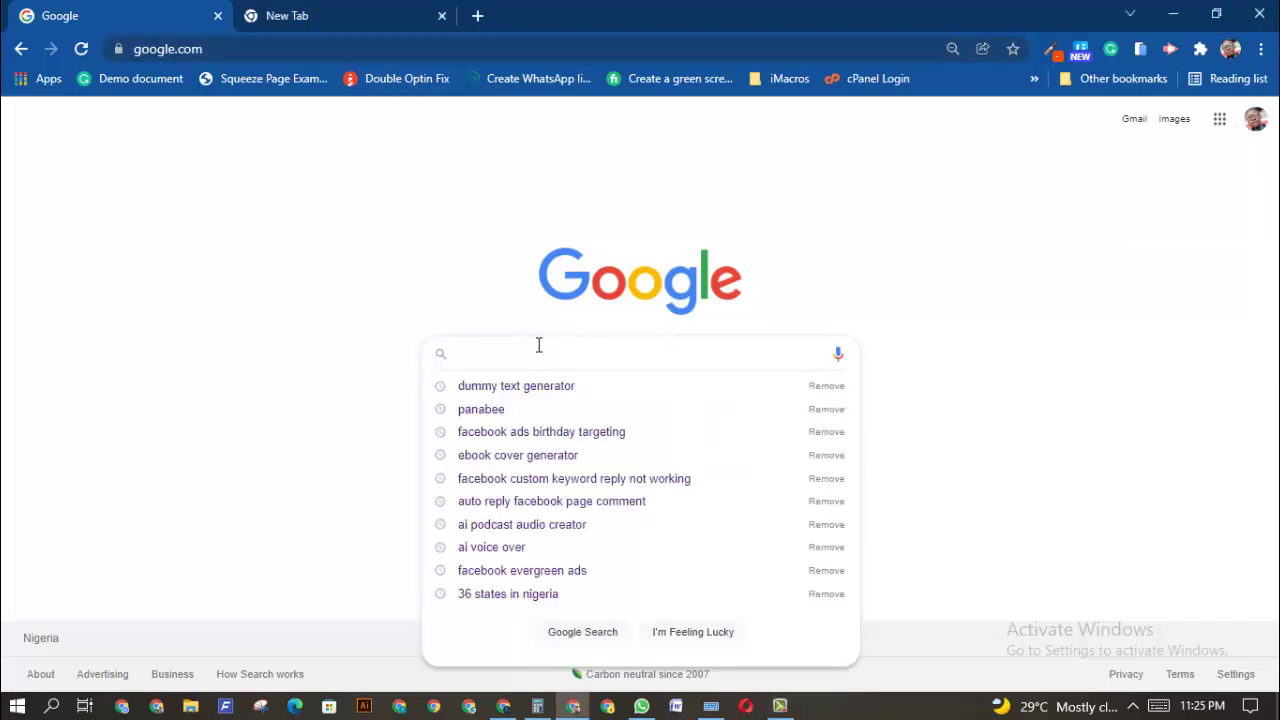
pyautogui.click(428, 276)
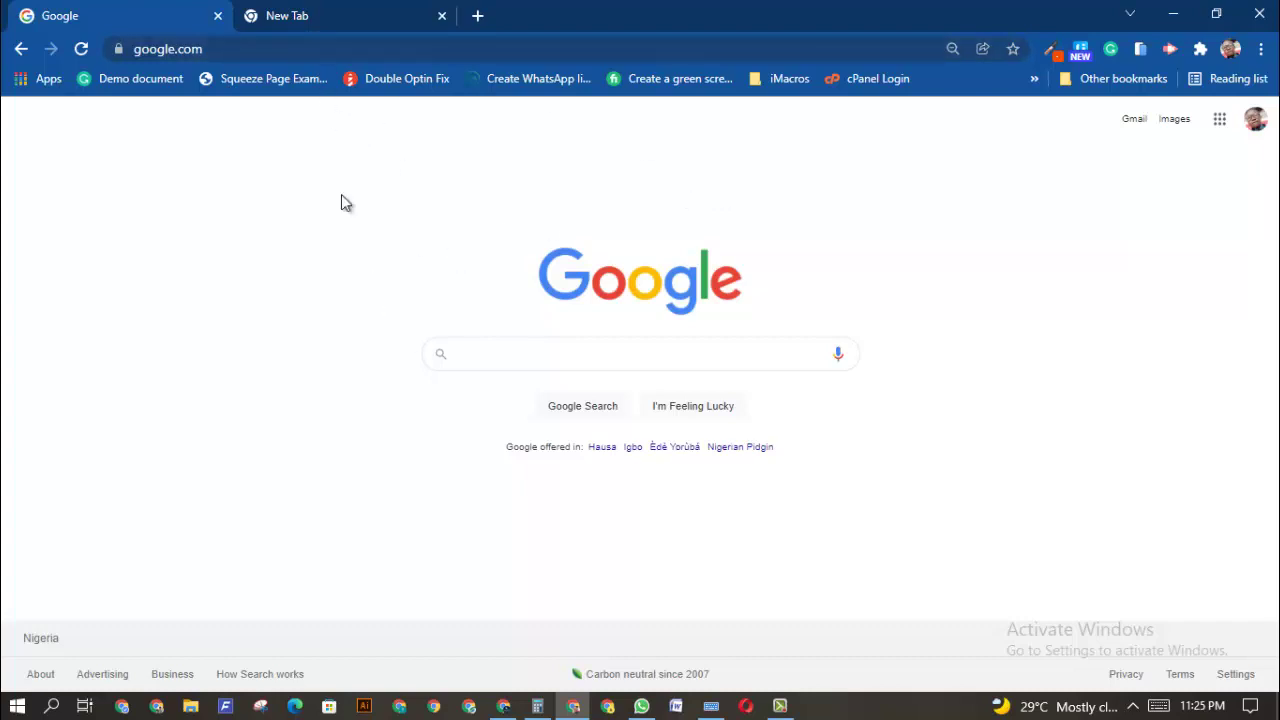
pyautogui.click(344, 12)
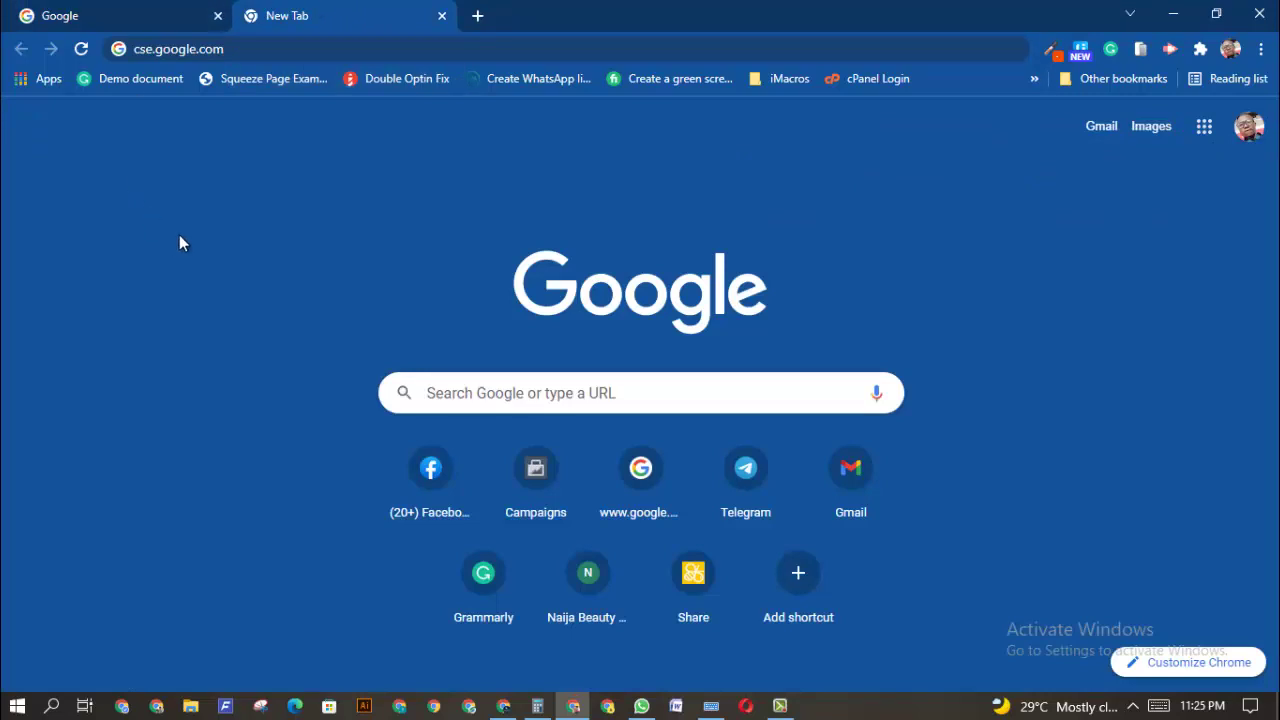
pyautogui.click(233, 52)
pyautogui.press('Return')
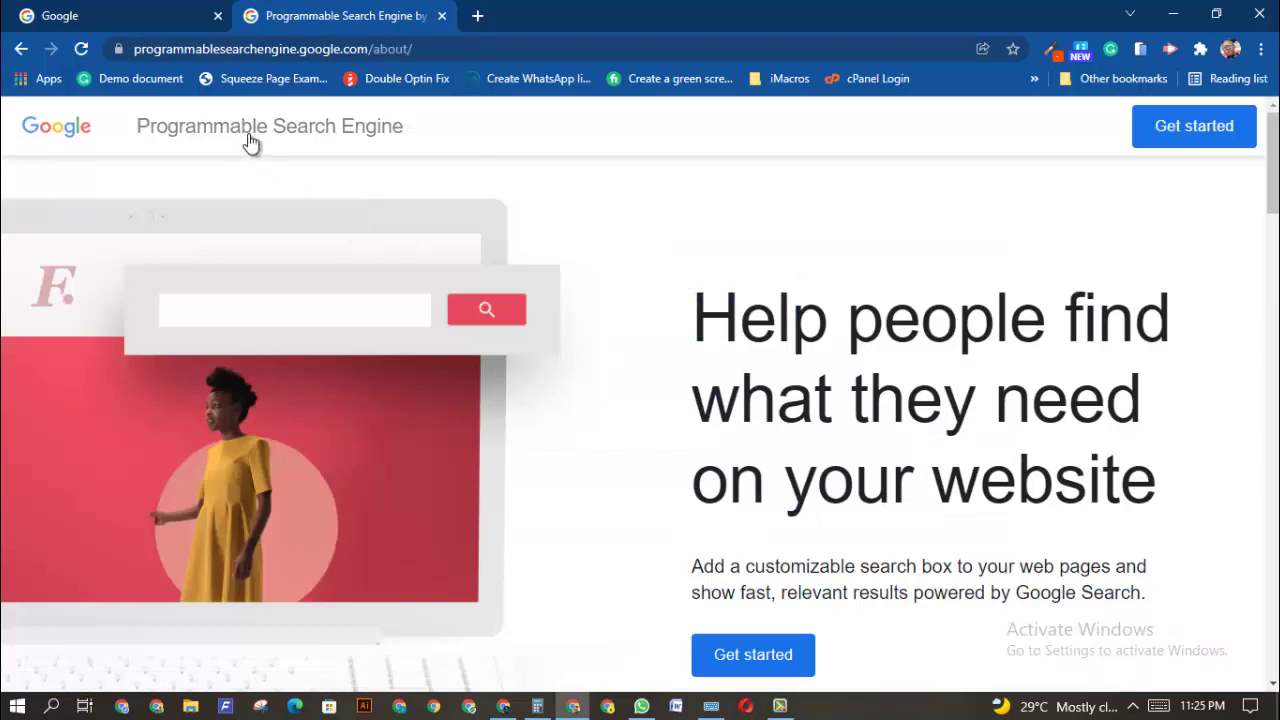
pyautogui.scroll(-1, 1268, 238)
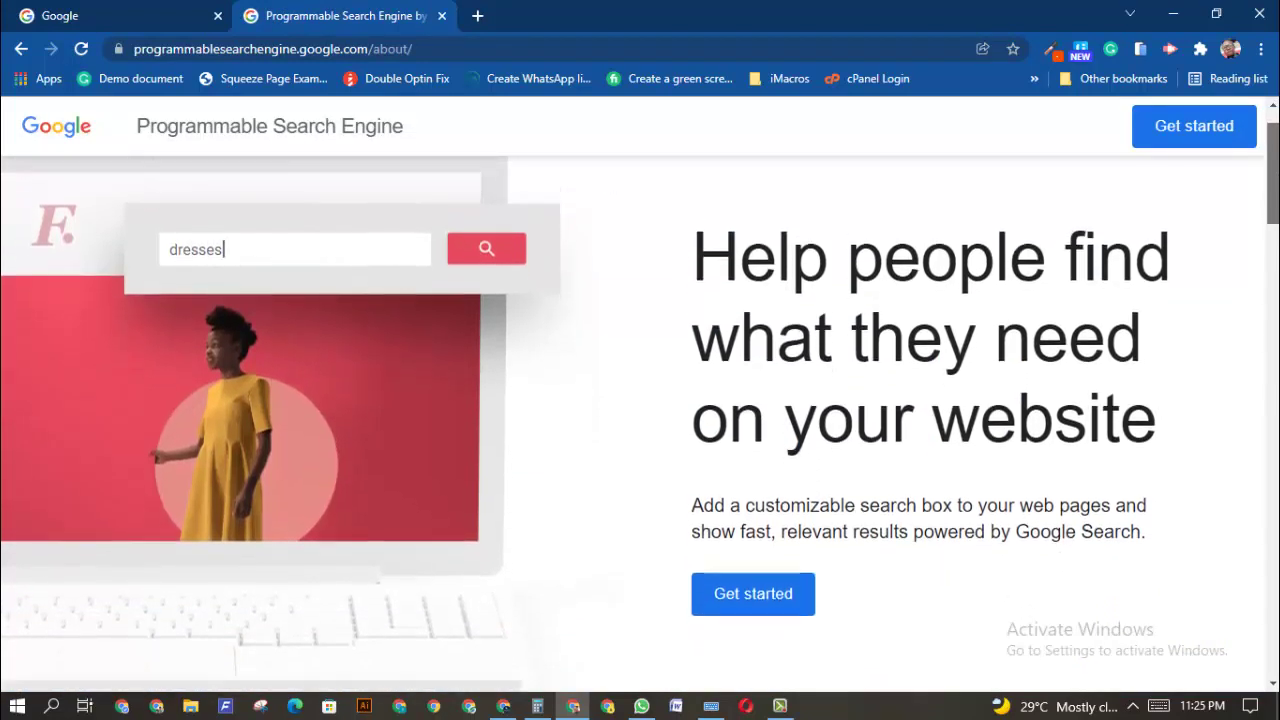
pyautogui.scroll(-3, 640, 400)
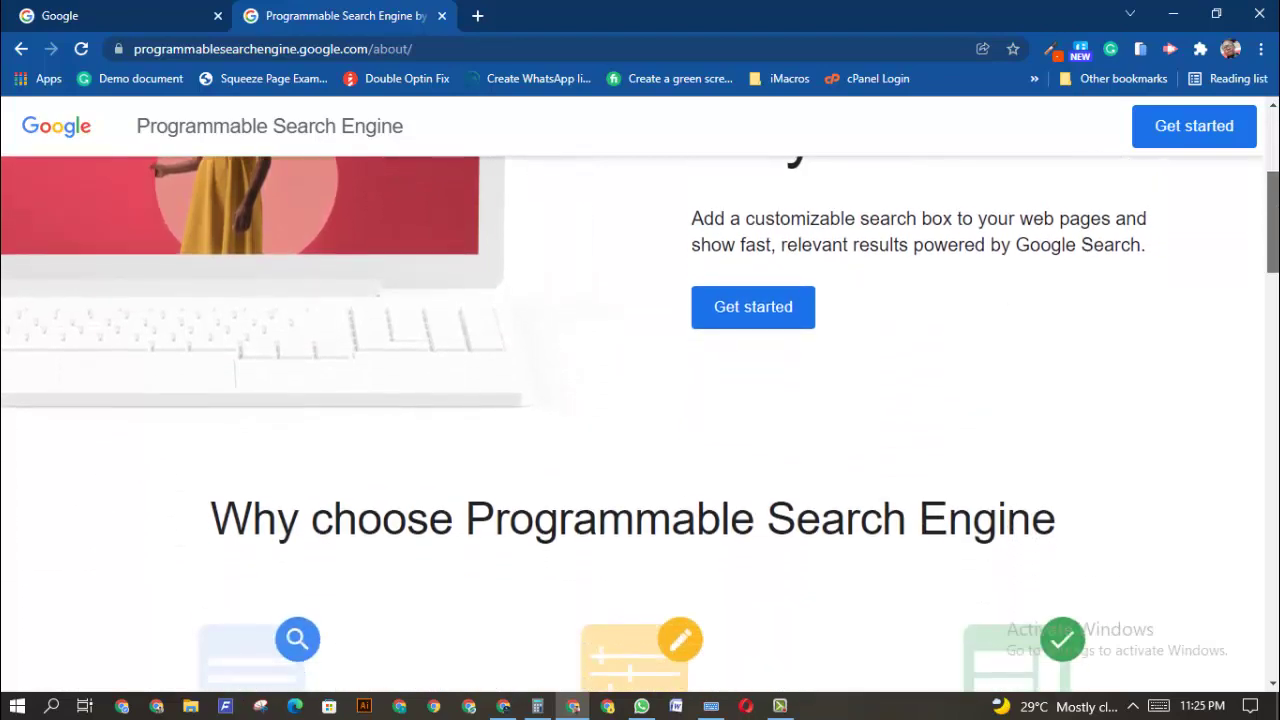
pyautogui.scroll(1, 1274, 232)
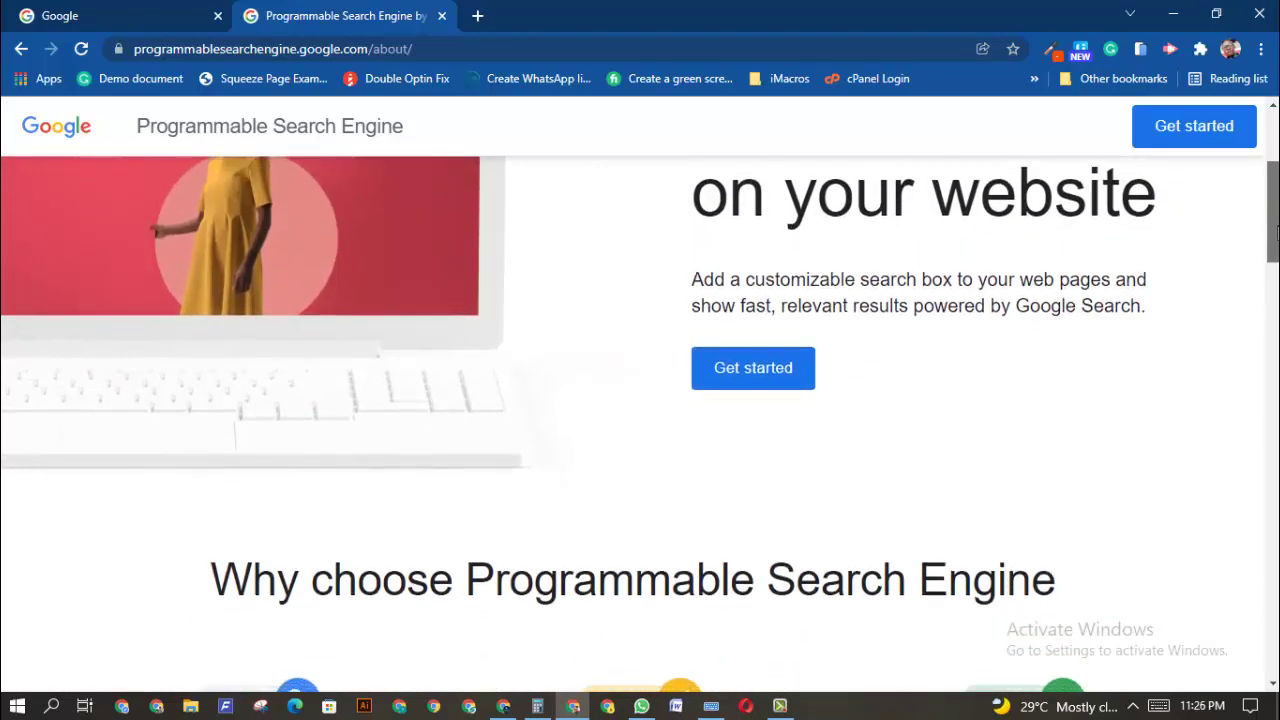
pyautogui.scroll(-4, 1275, 232)
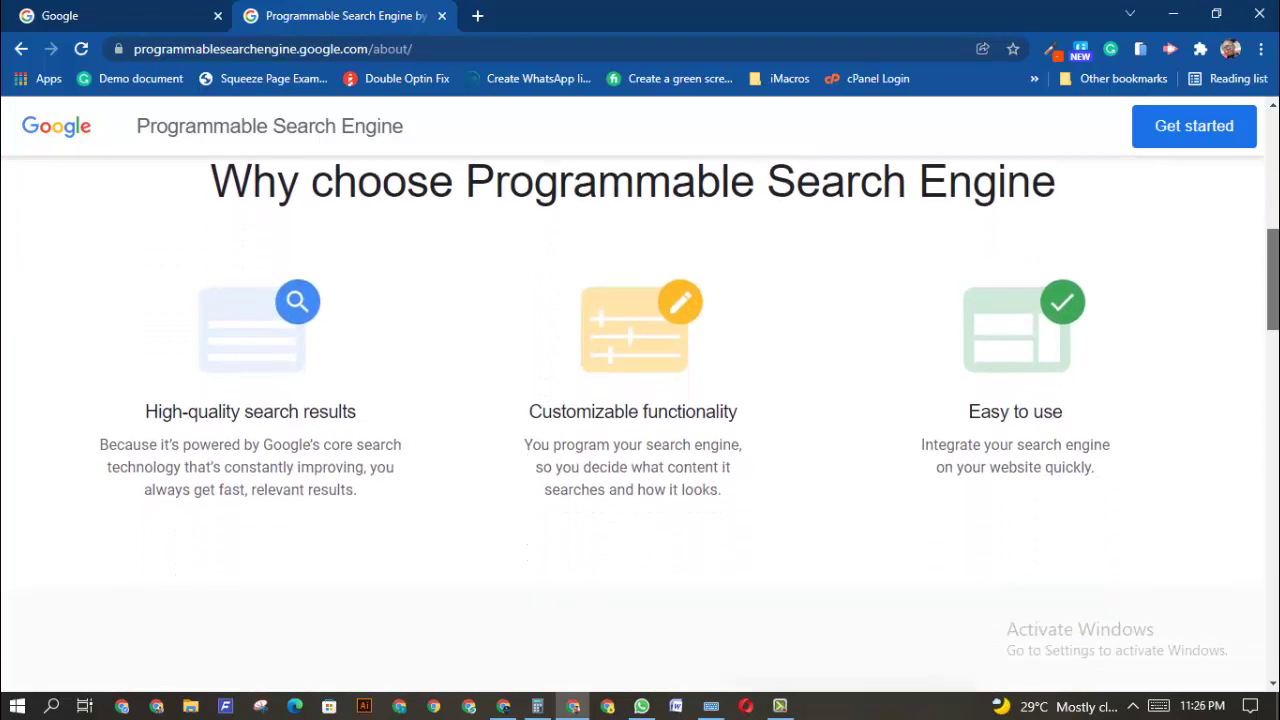
pyautogui.scroll(3, 1272, 271)
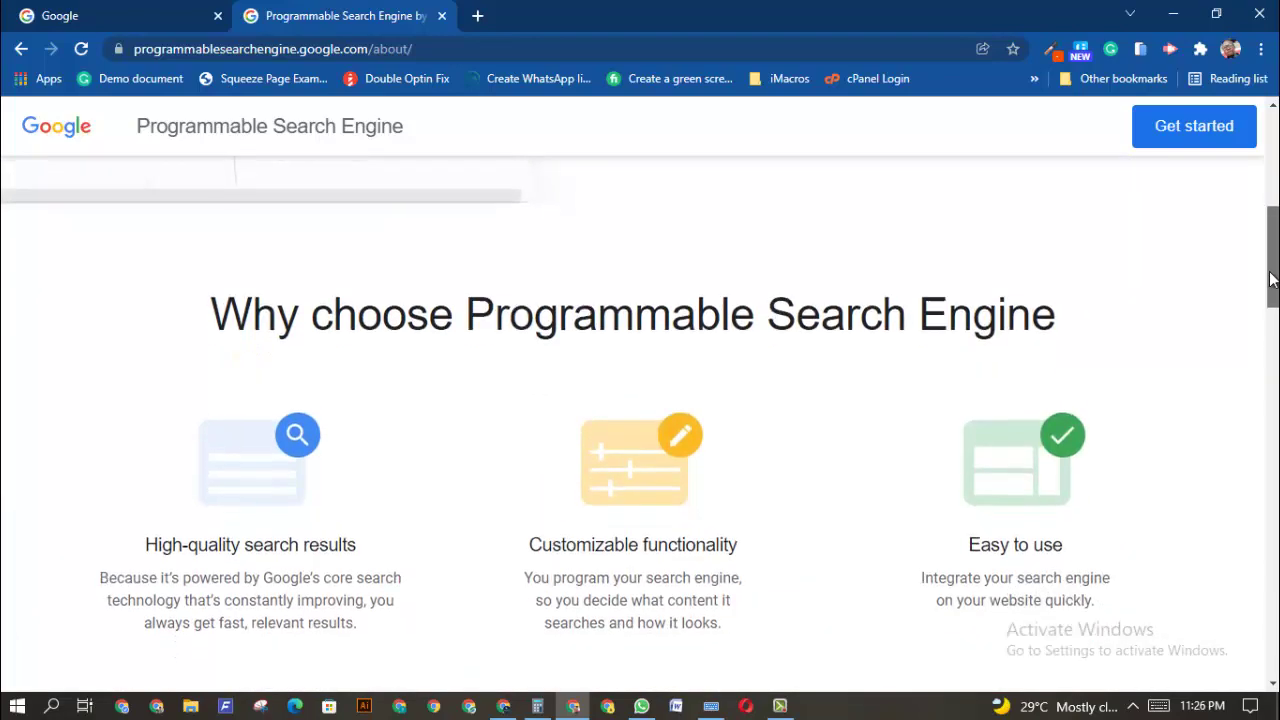
pyautogui.scroll(-6, 1272, 280)
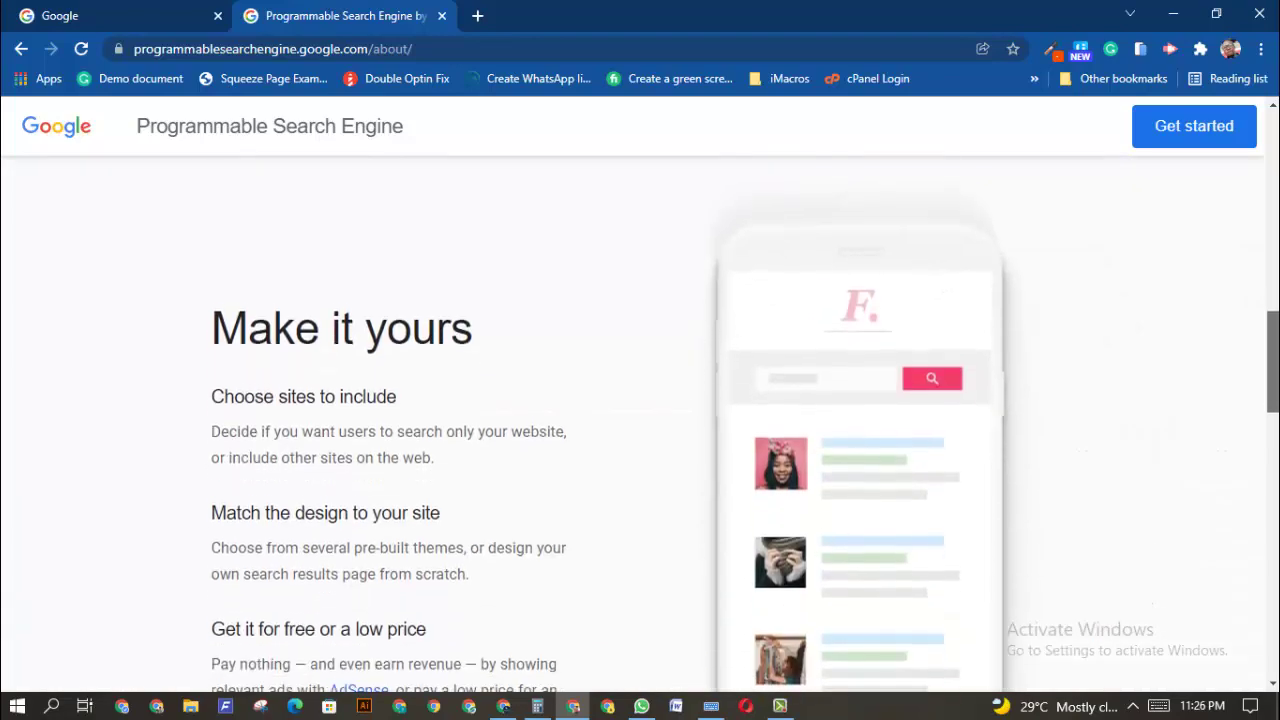
pyautogui.scroll(-8, 1272, 400)
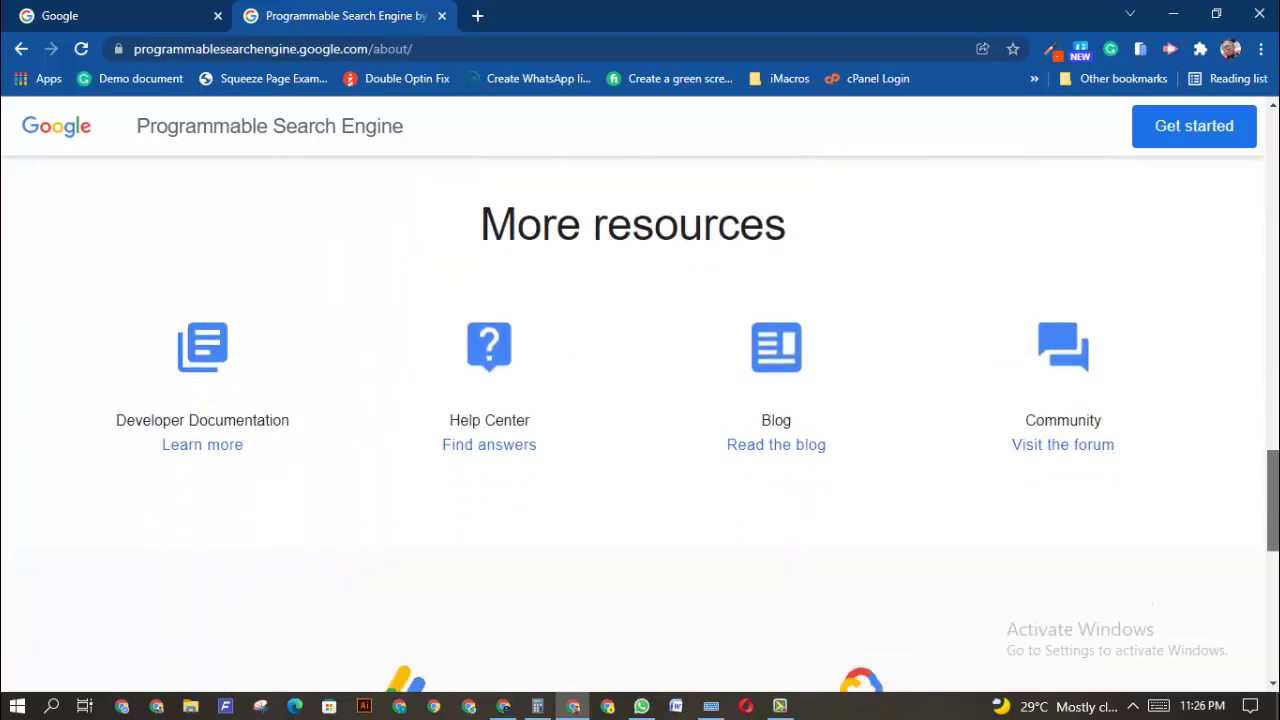
pyautogui.scroll(-6, 640, 400)
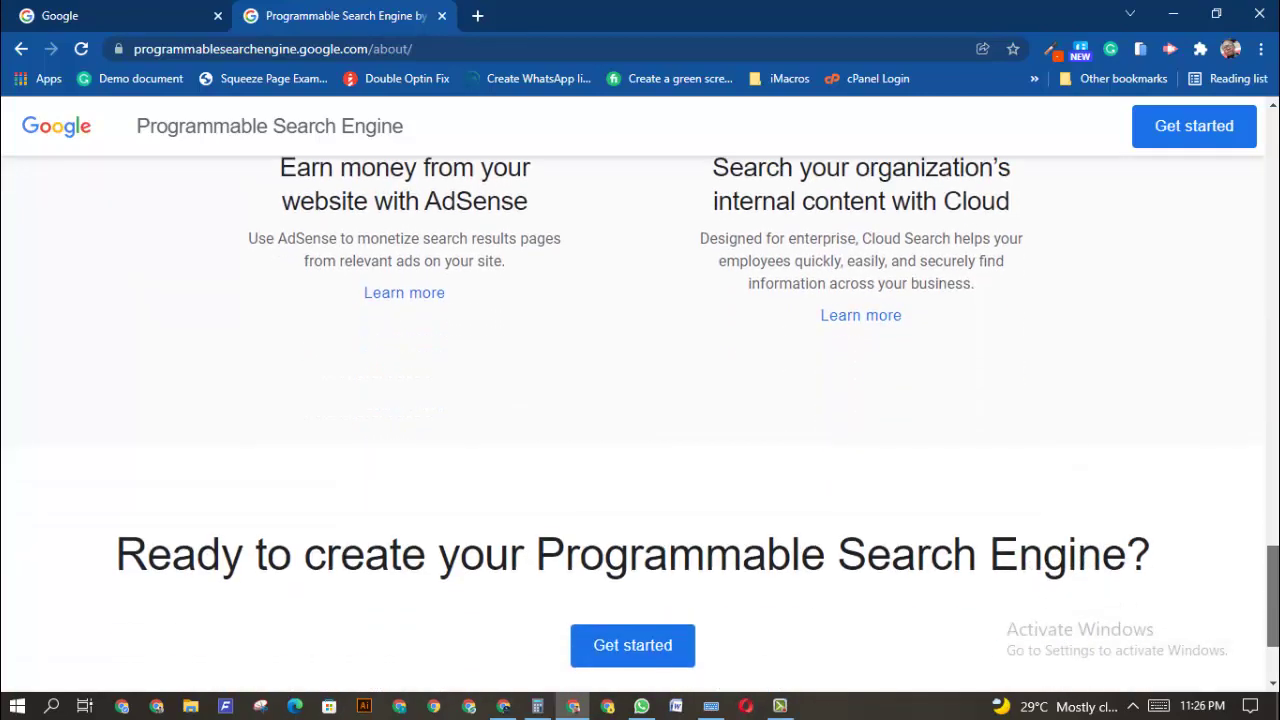
pyautogui.scroll(-2, 640, 400)
pyautogui.moveTo(1268, 665); pyautogui.dragTo(1271, 565)
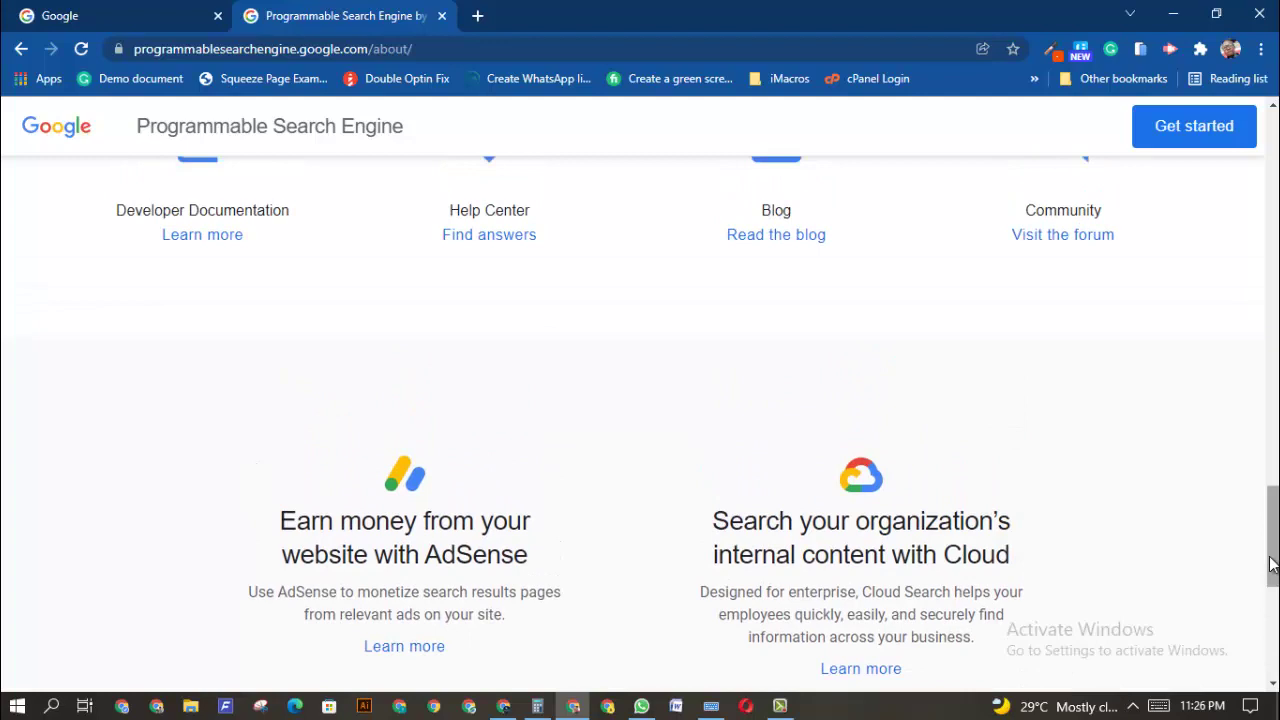
pyautogui.moveTo(1272, 565); pyautogui.dragTo(1276, 612)
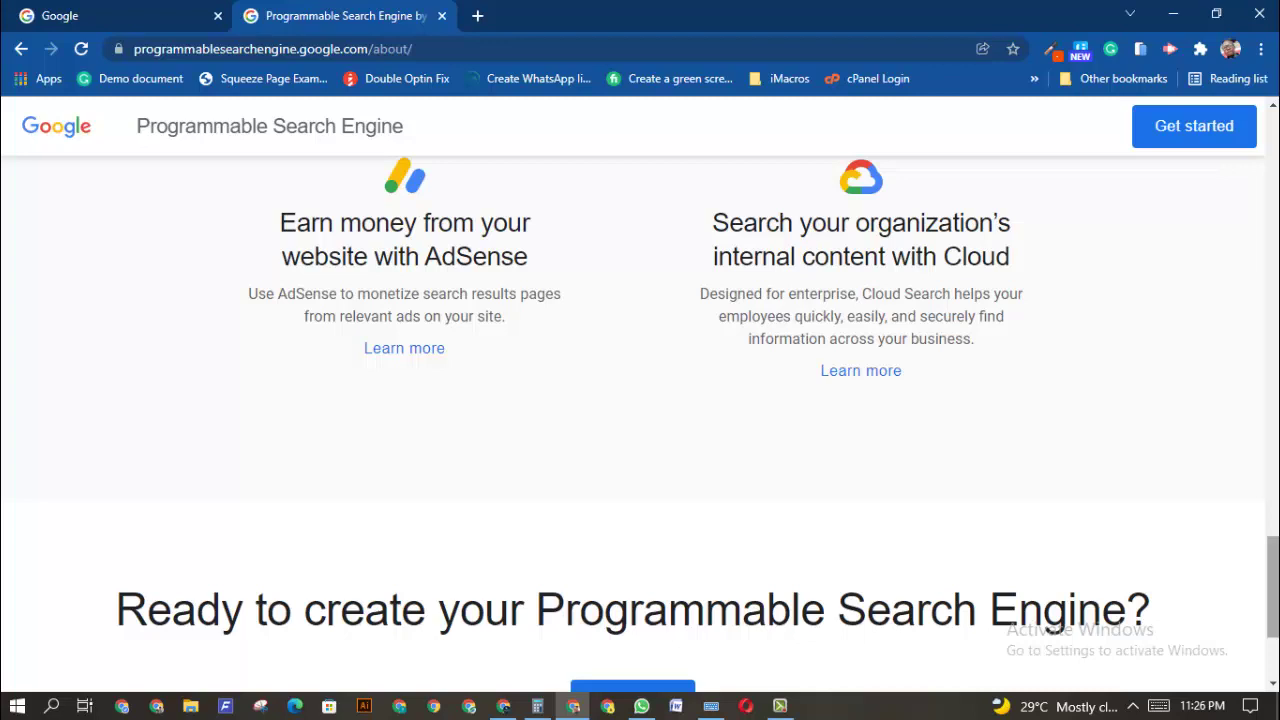
pyautogui.scroll(-2, 640, 400)
pyautogui.scroll(10, 640, 400)
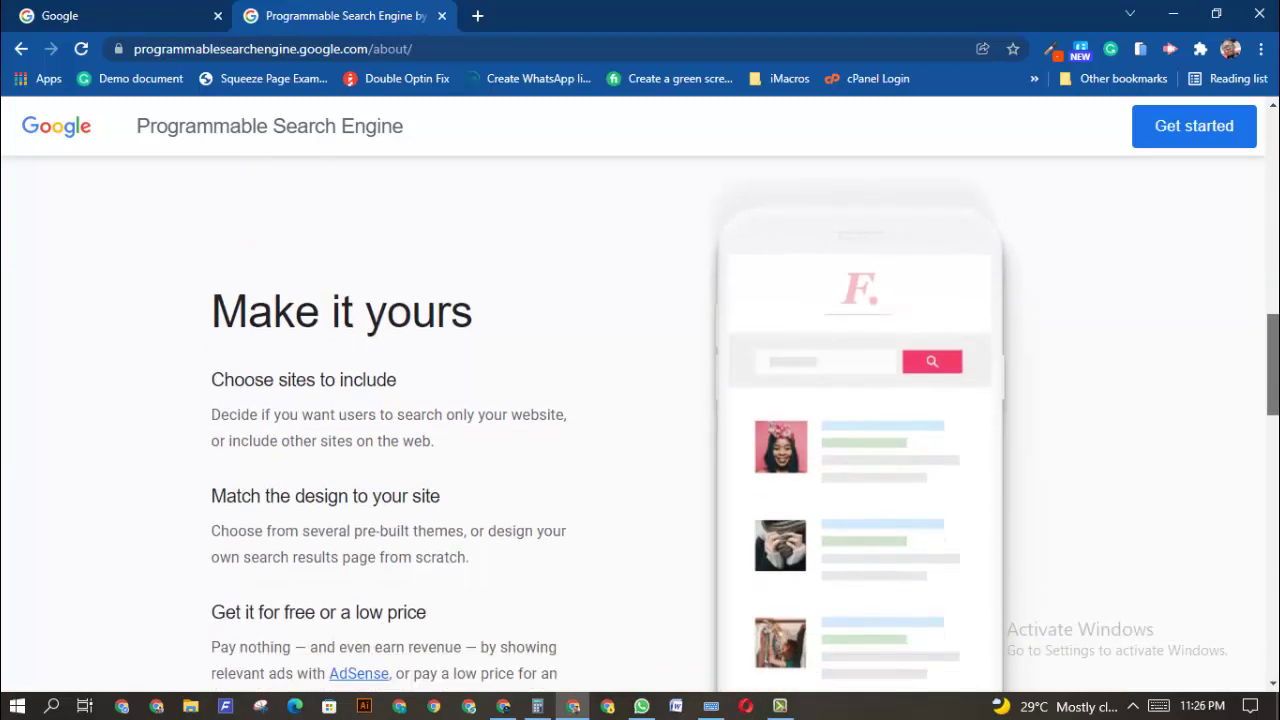
pyautogui.scroll(-5, 640, 400)
pyautogui.scroll(10, 1273, 203)
pyautogui.scroll(-5, 1273, 203)
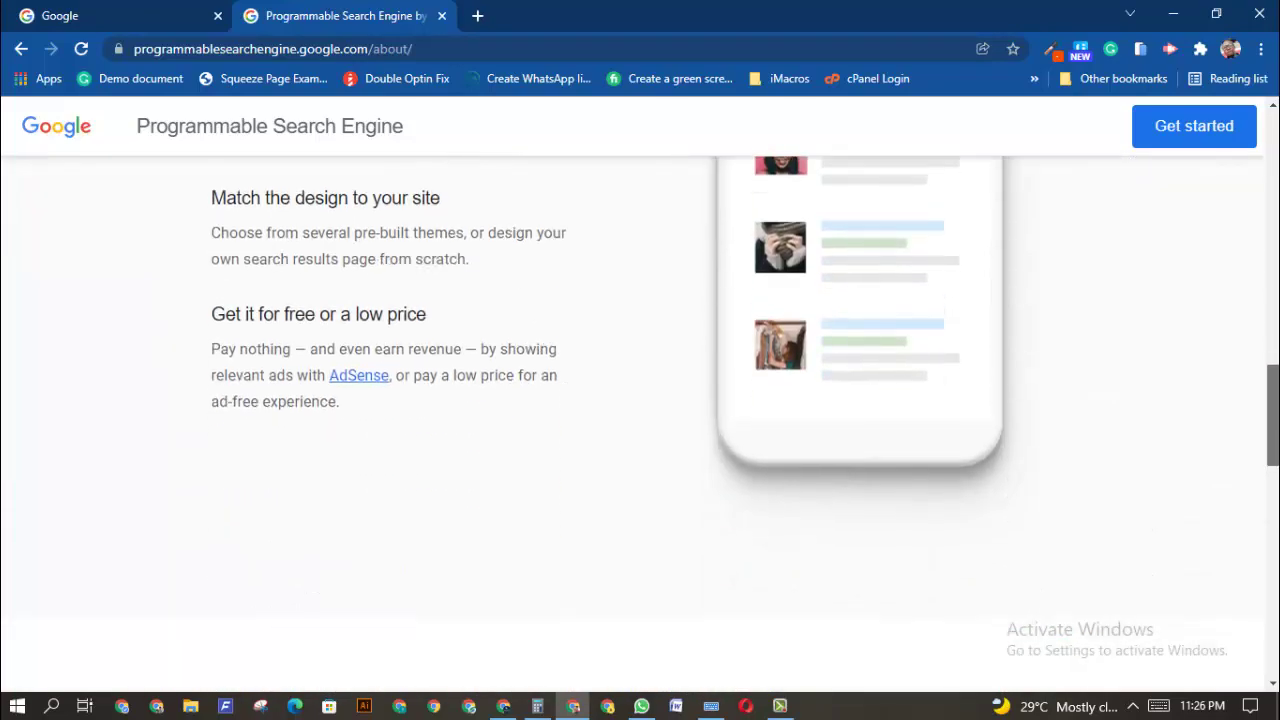
pyautogui.scroll(5, 1273, 203)
pyautogui.scroll(2, 1273, 203)
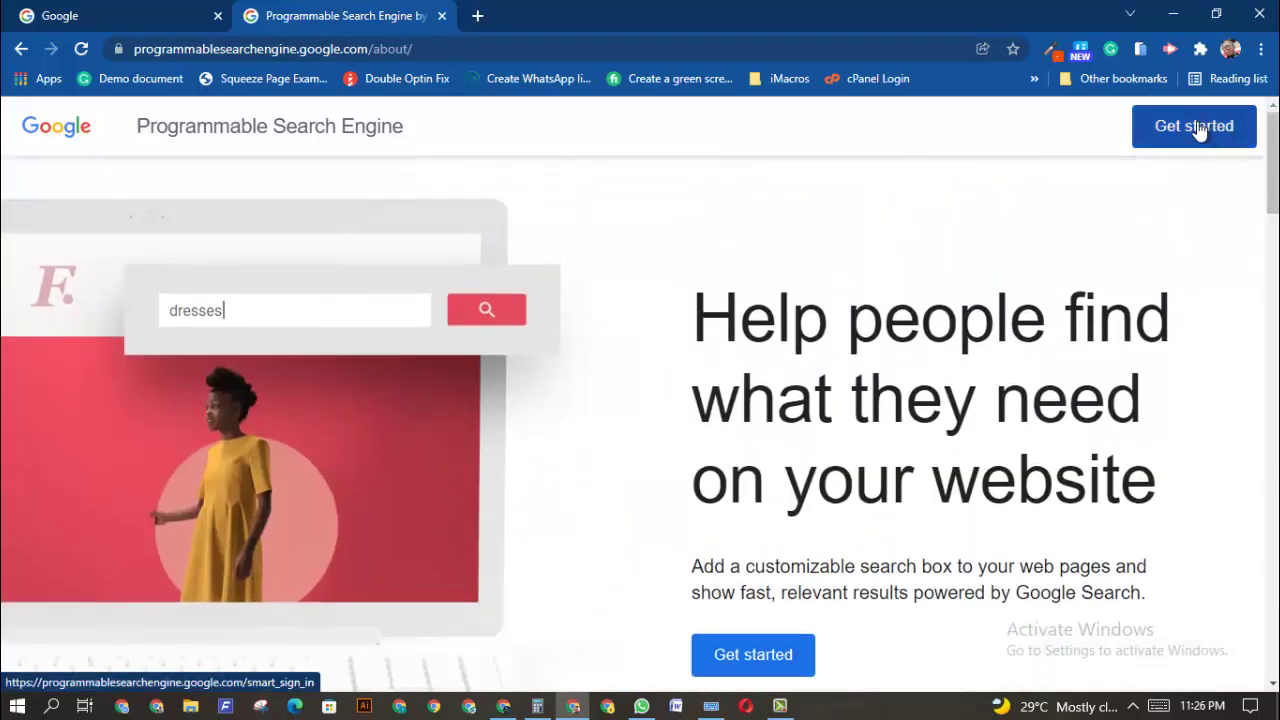
# Open the new search engine form with Get started and select the Sites to search field
pyautogui.click(1198, 129)
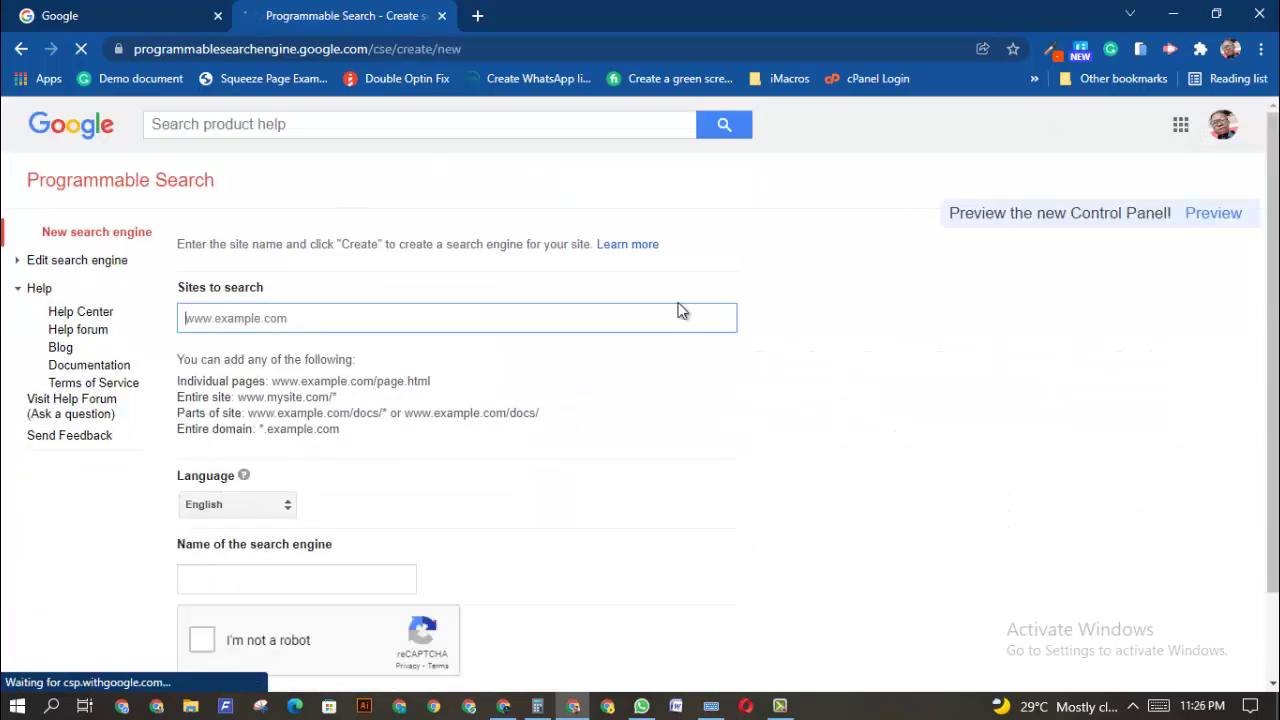
pyautogui.click(524, 322)
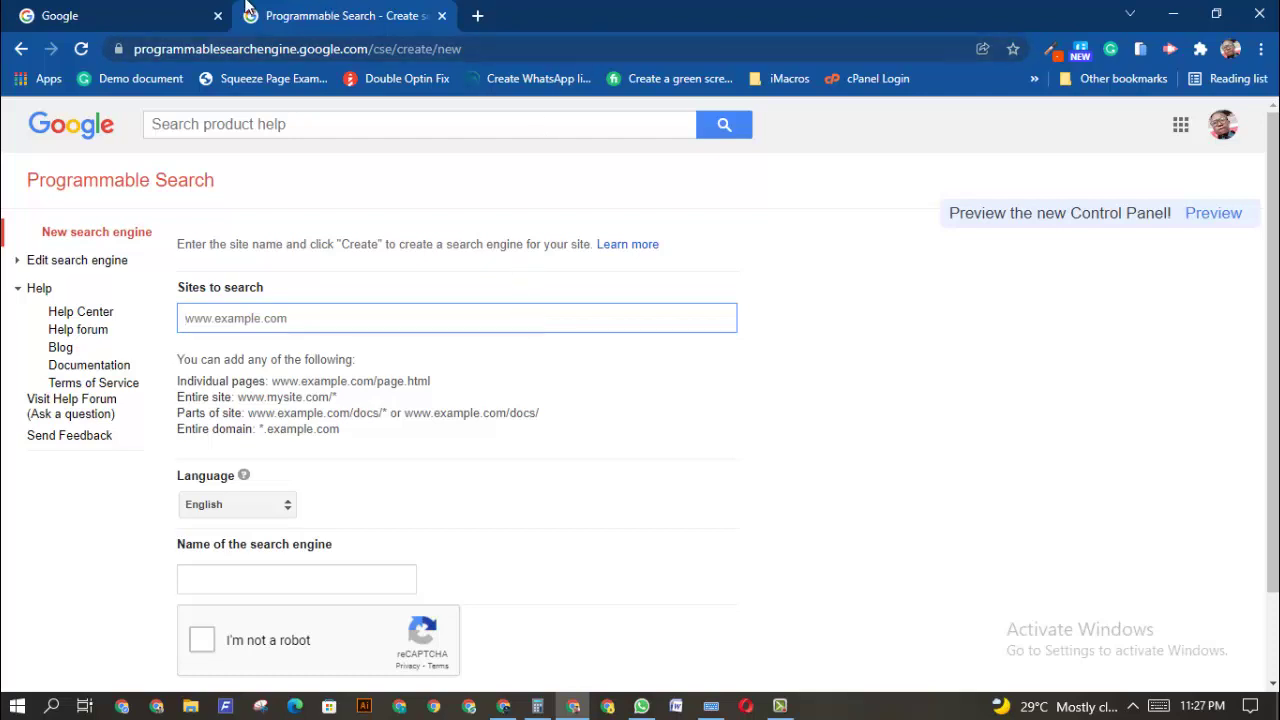
pyautogui.click(167, 9)
# Search Google for 'football news' and look over the Sky Sports and Eurosport results
pyautogui.click(587, 354)
pyautogui.write('f')
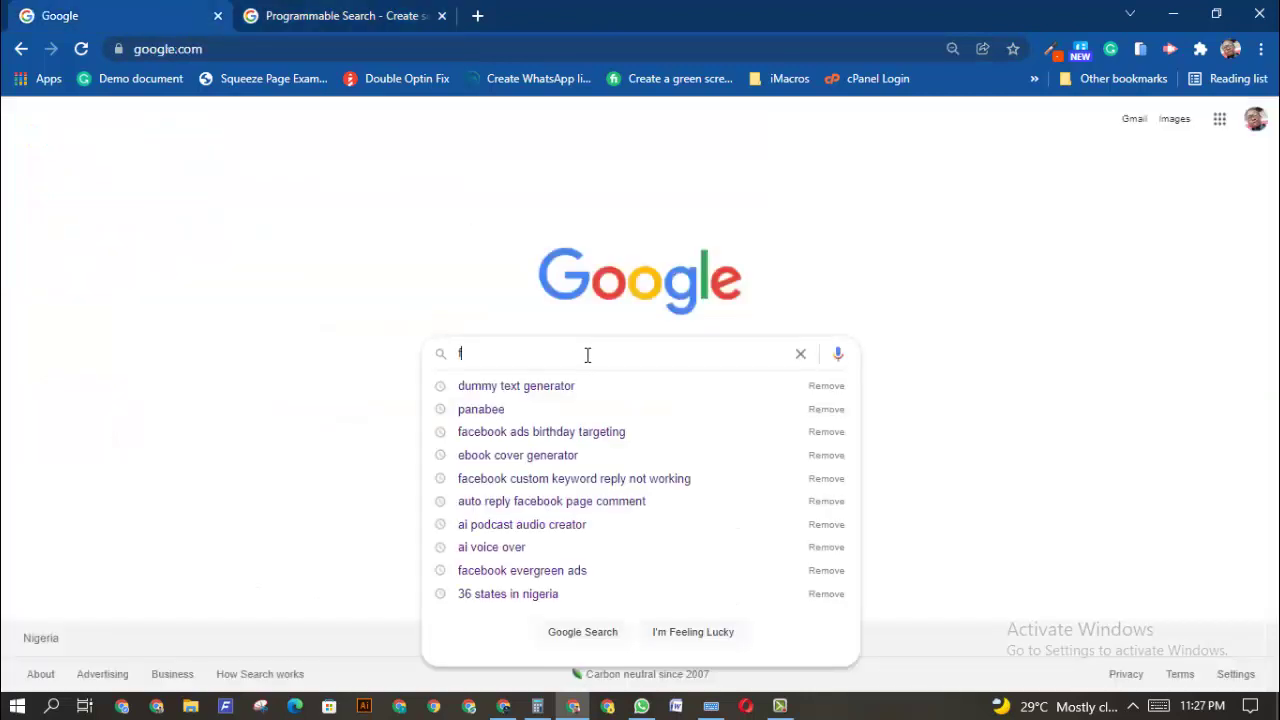
pyautogui.write('ootb')
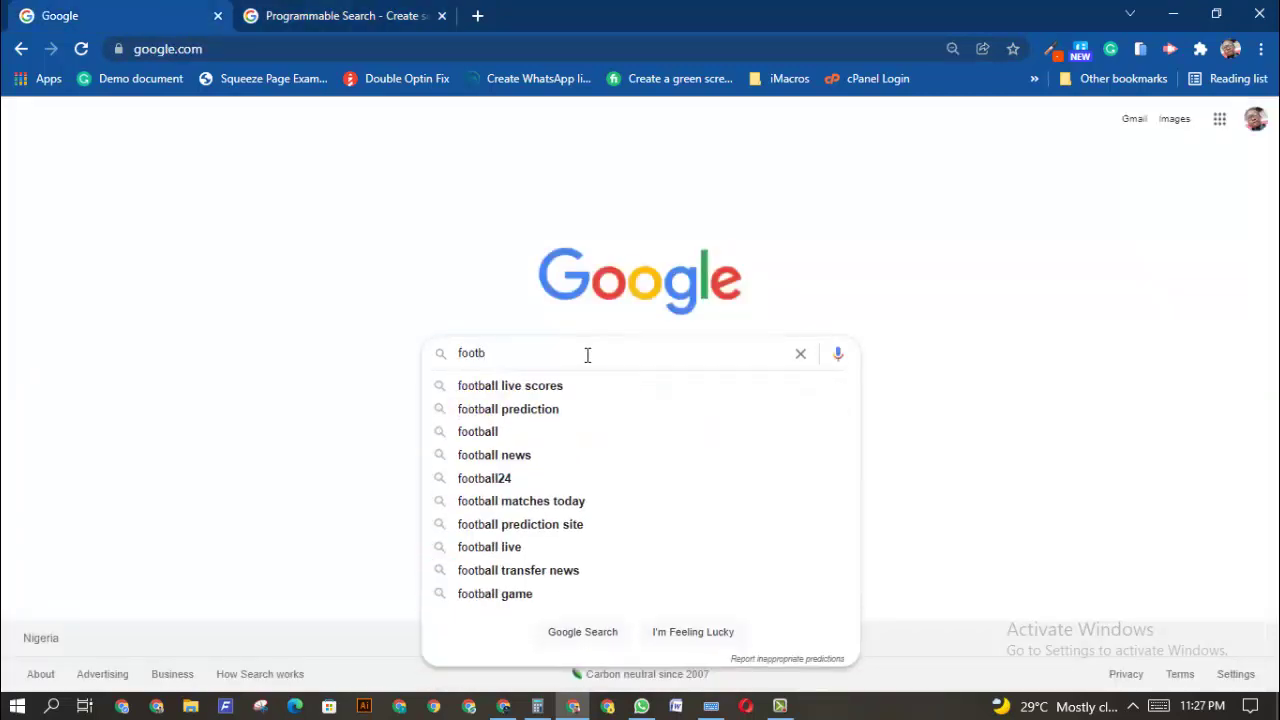
pyautogui.click(520, 456)
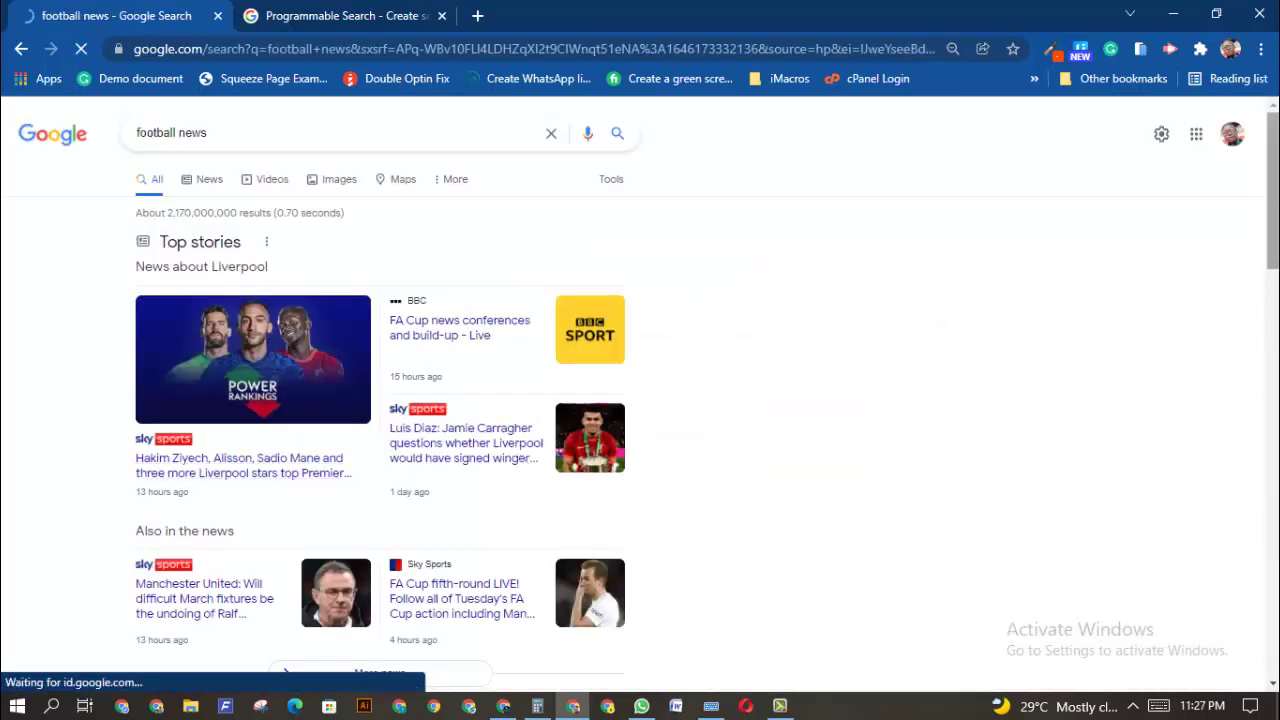
pyautogui.scroll(-5, 937, 331)
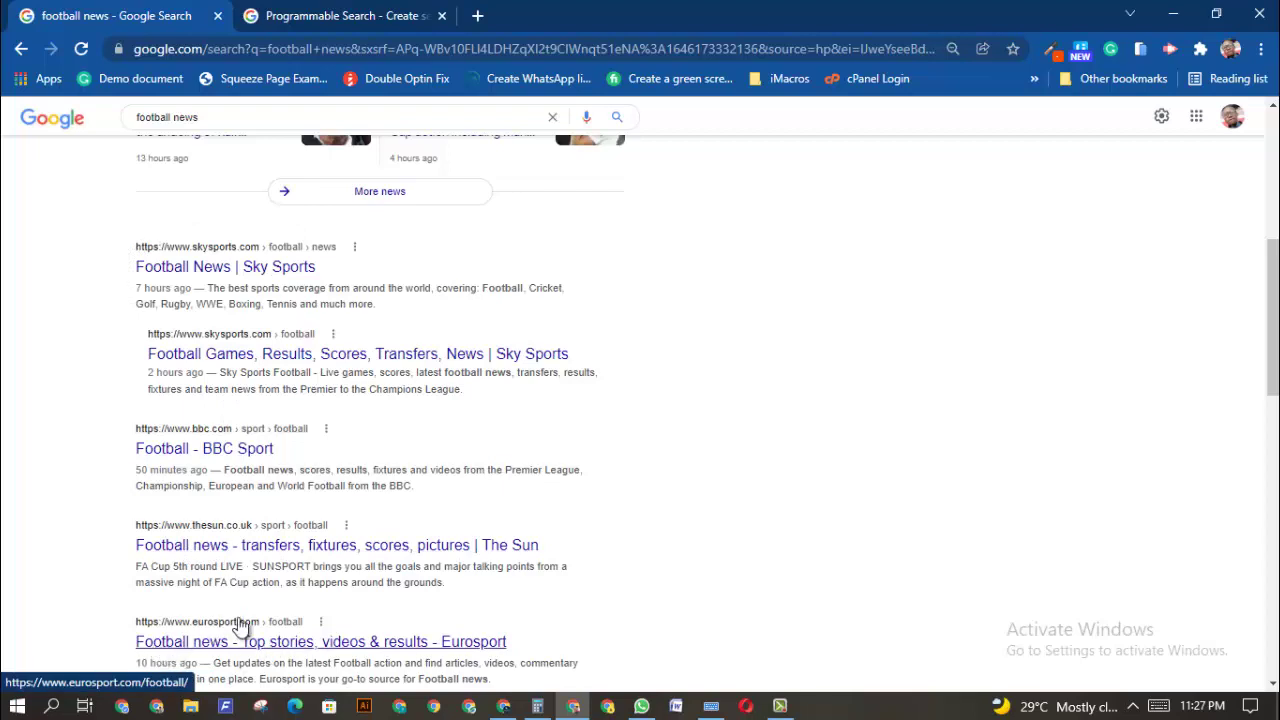
pyautogui.click(350, 16)
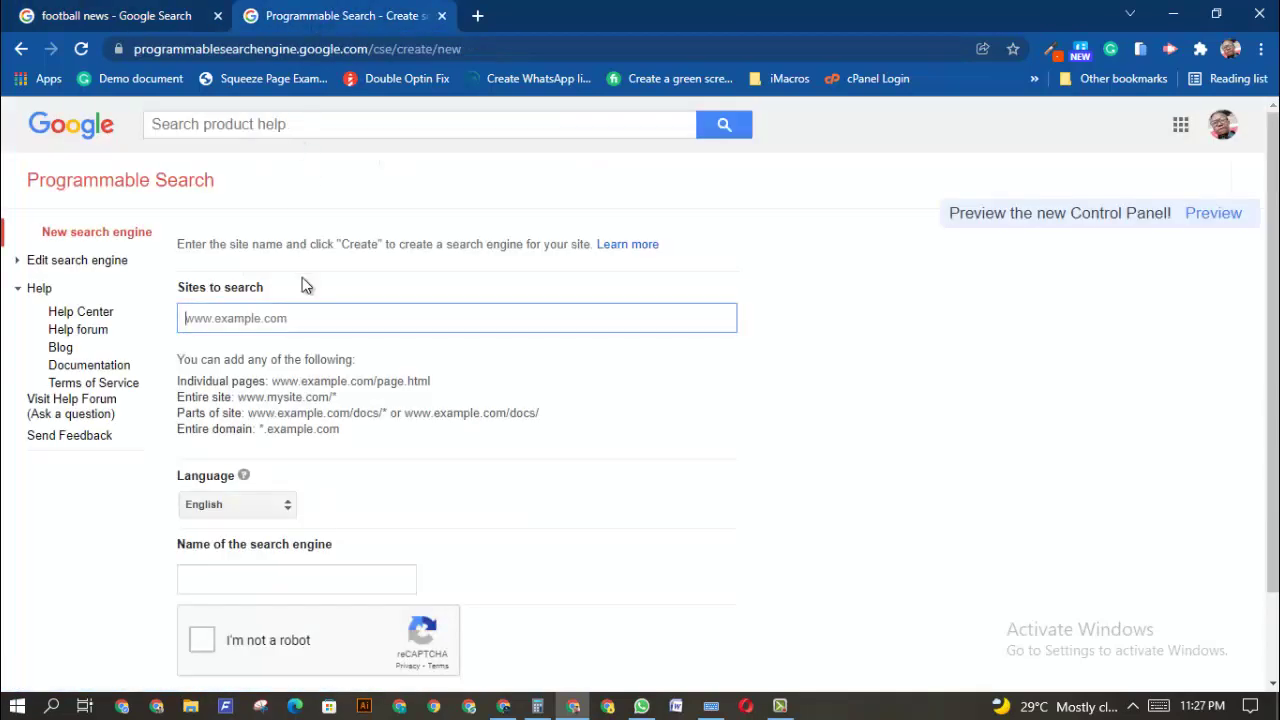
# Enter skysport.com and eurosport.com as the engine's sites to search
pyautogui.write('sk')
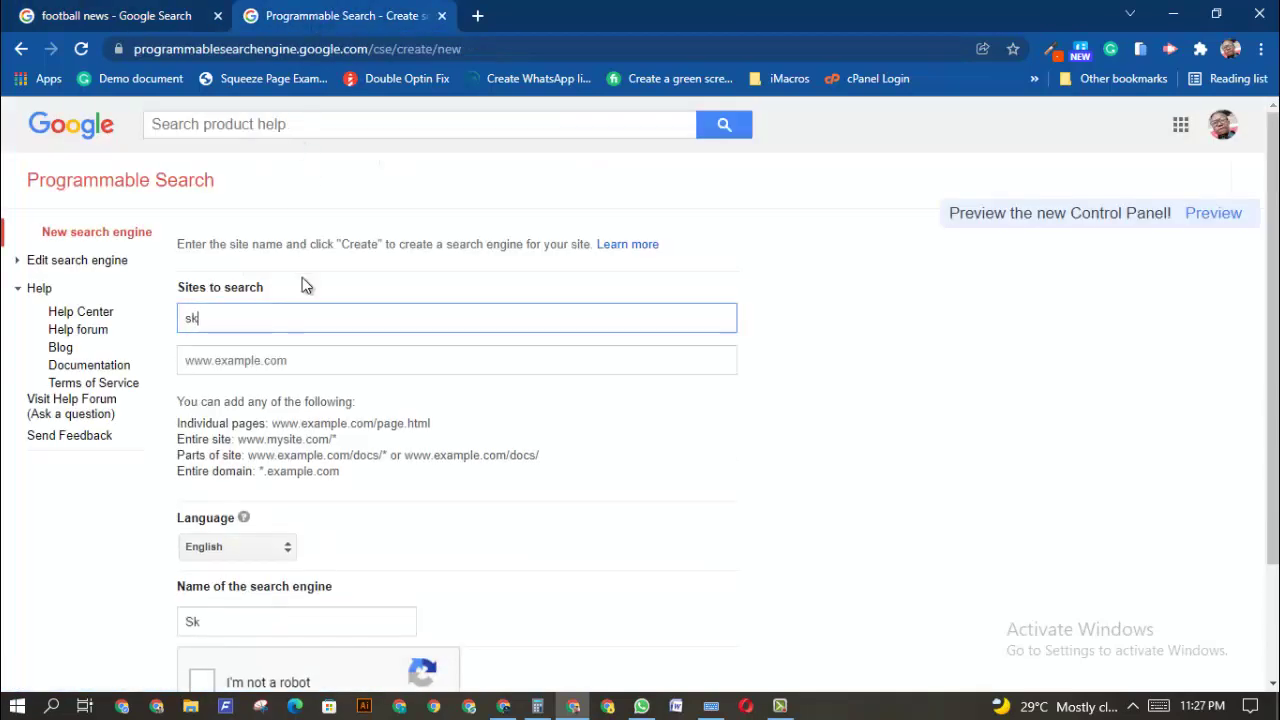
pyautogui.write('yspo')
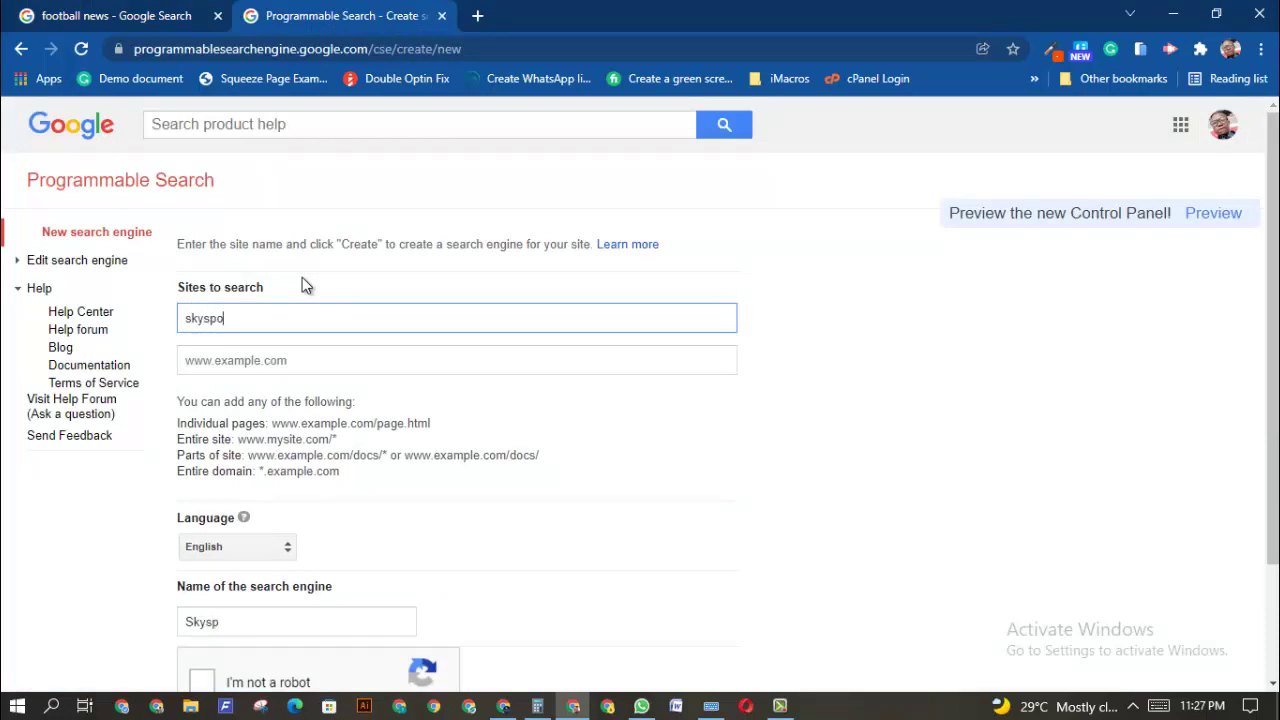
pyautogui.write('rt.com')
pyautogui.click(108, 17)
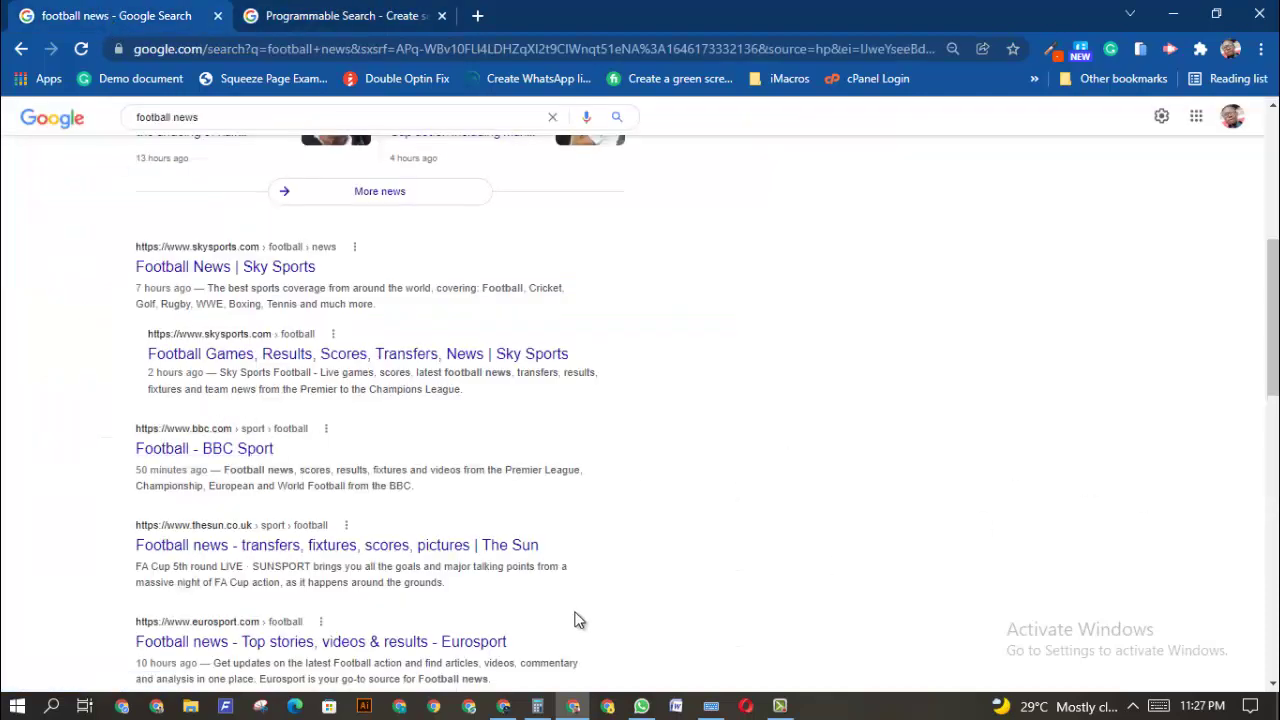
pyautogui.click(330, 14)
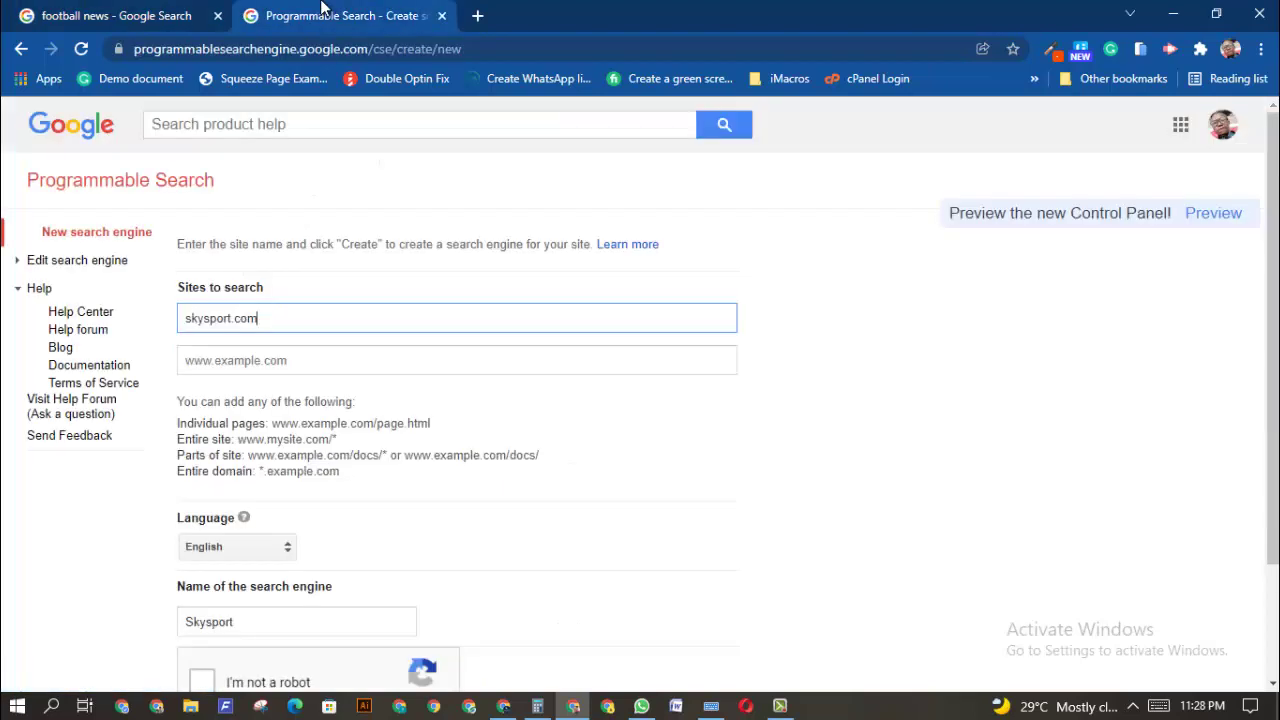
pyautogui.click(319, 360)
pyautogui.write('e')
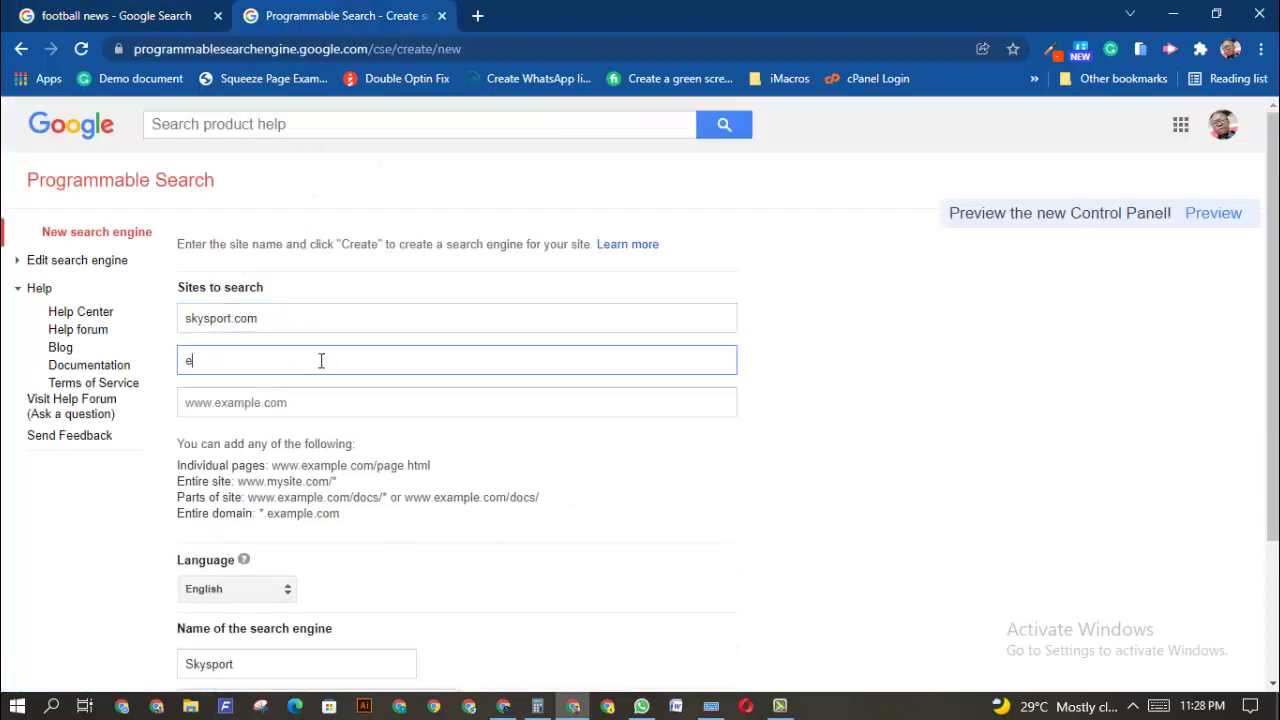
pyautogui.write('uro')
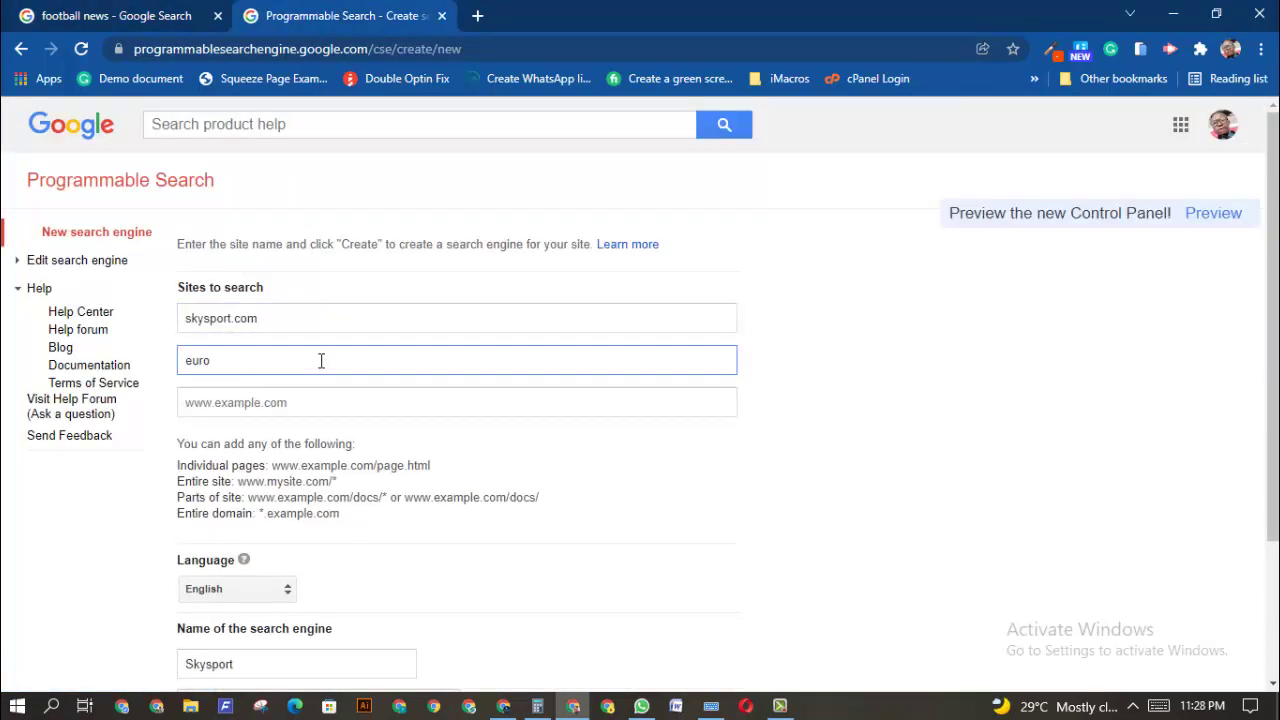
pyautogui.write('sport.com')
pyautogui.click(949, 426)
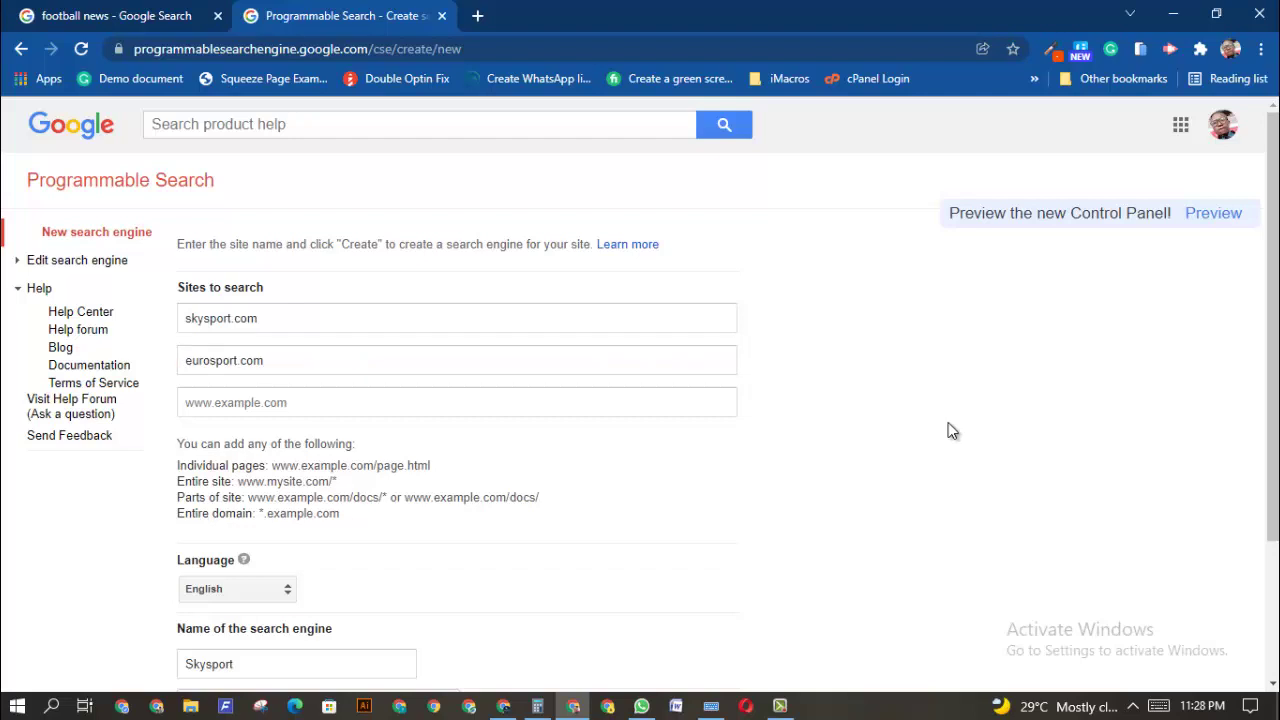
pyautogui.click(490, 408)
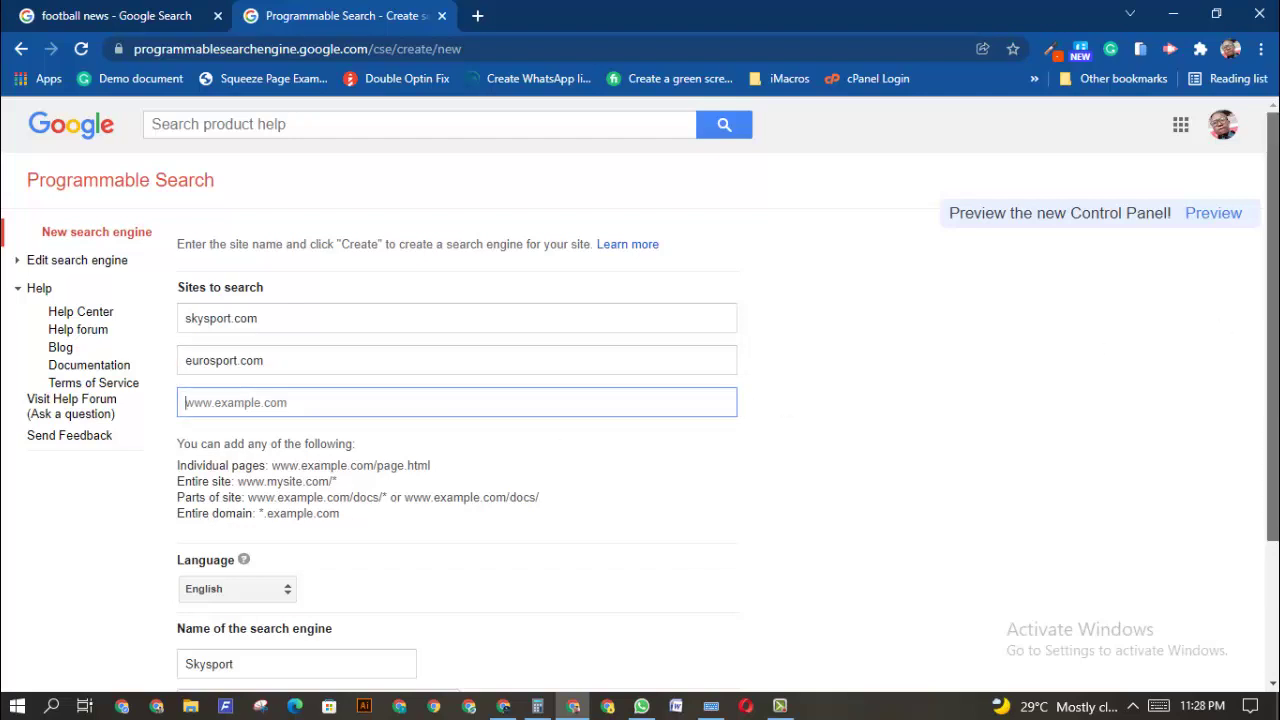
# Replace the engine name 'Skysport' with 'Sportengine'
pyautogui.scroll(-2, 1272, 380)
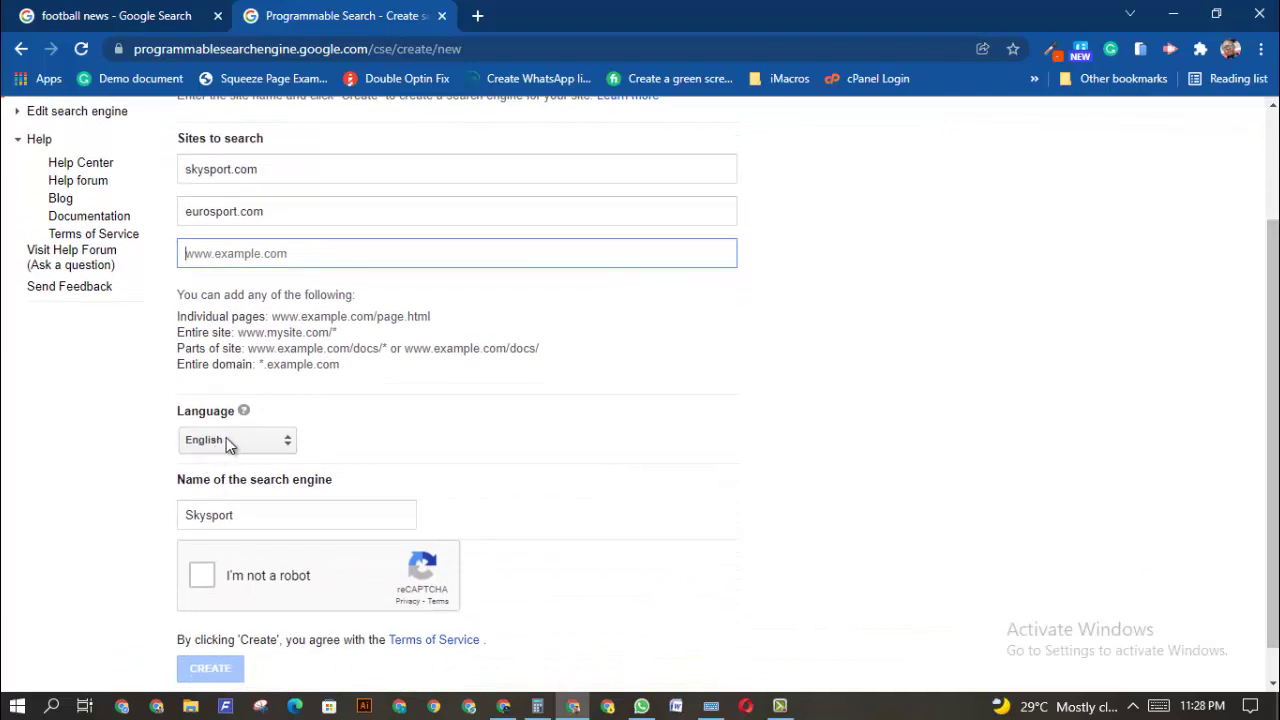
pyautogui.click(243, 514)
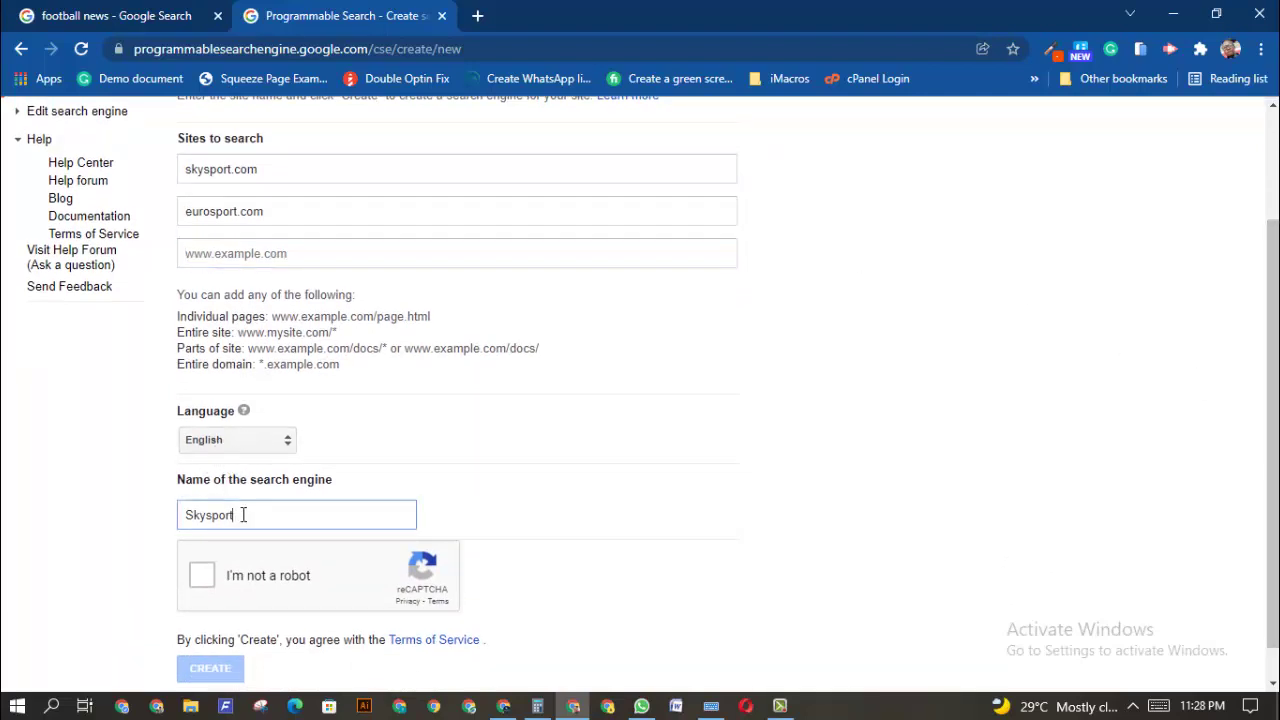
pyautogui.moveTo(243, 514); pyautogui.dragTo(187, 515)
pyautogui.press('BackSpace')
pyautogui.write('Sportengine')
pyautogui.doubleClick(187, 516)
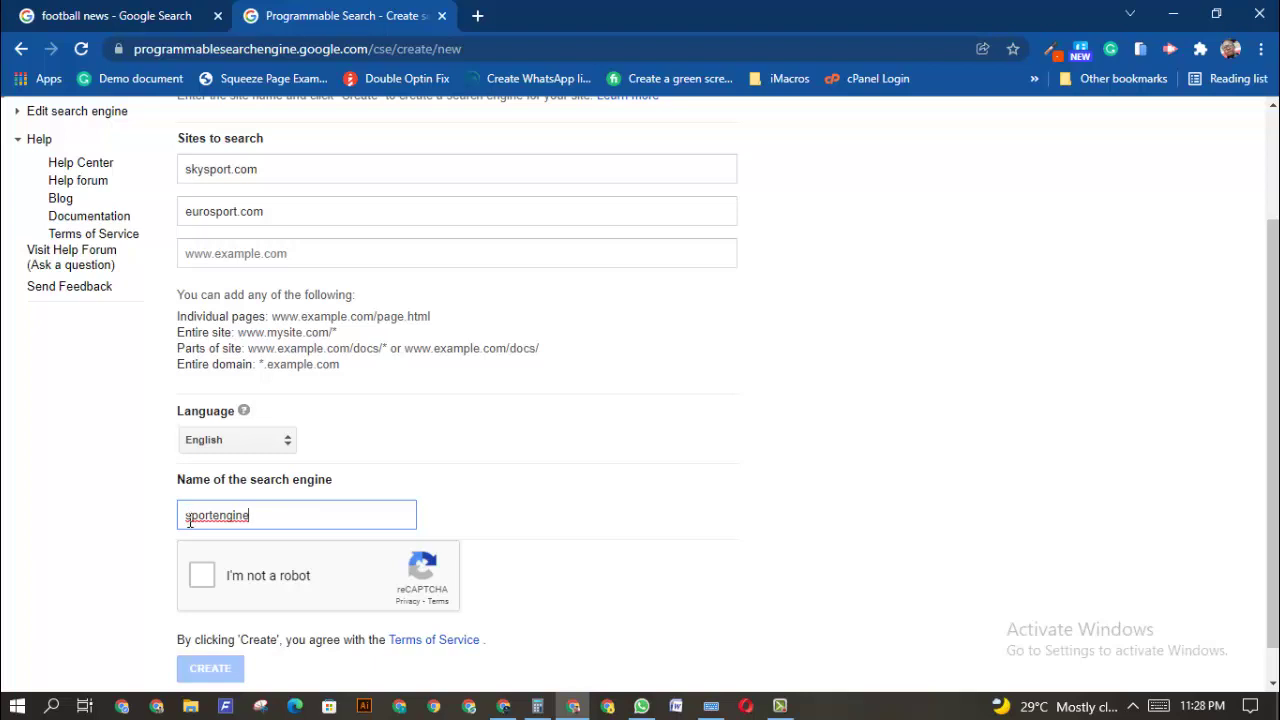
# Pass the reCAPTCHA check by selecting all traffic-light squares and verifying
pyautogui.click(202, 577)
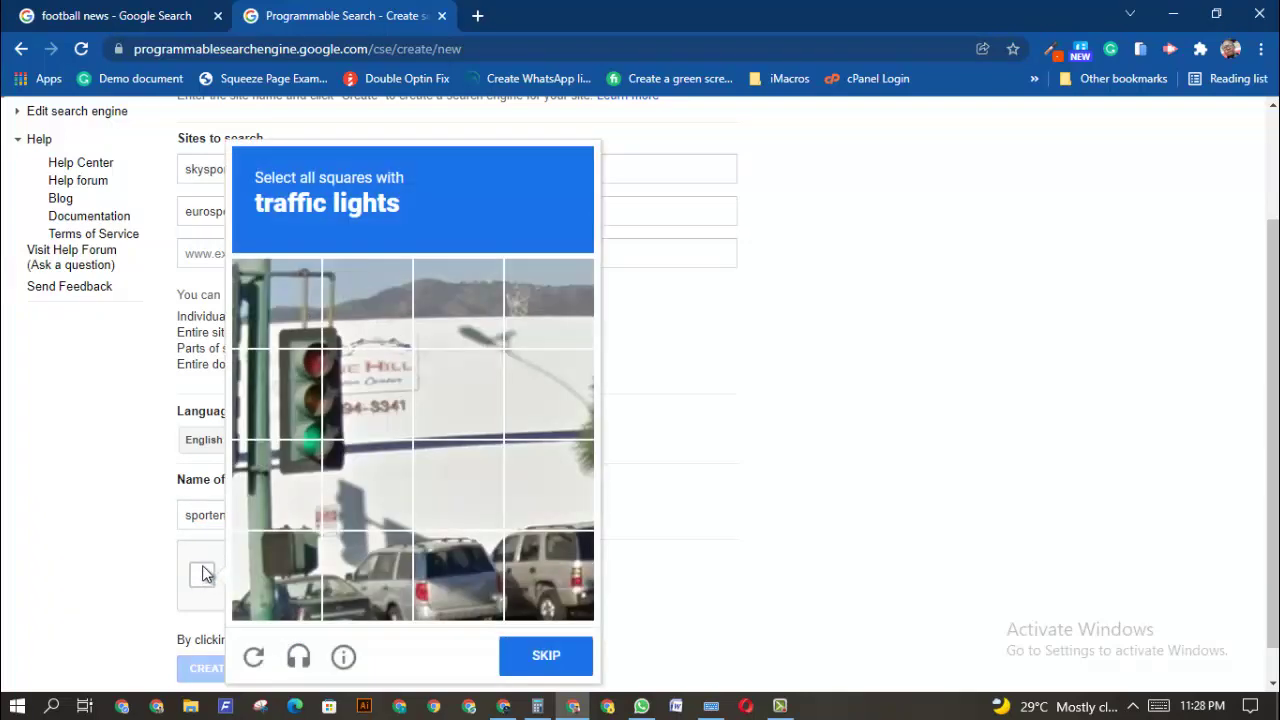
pyautogui.click(274, 289)
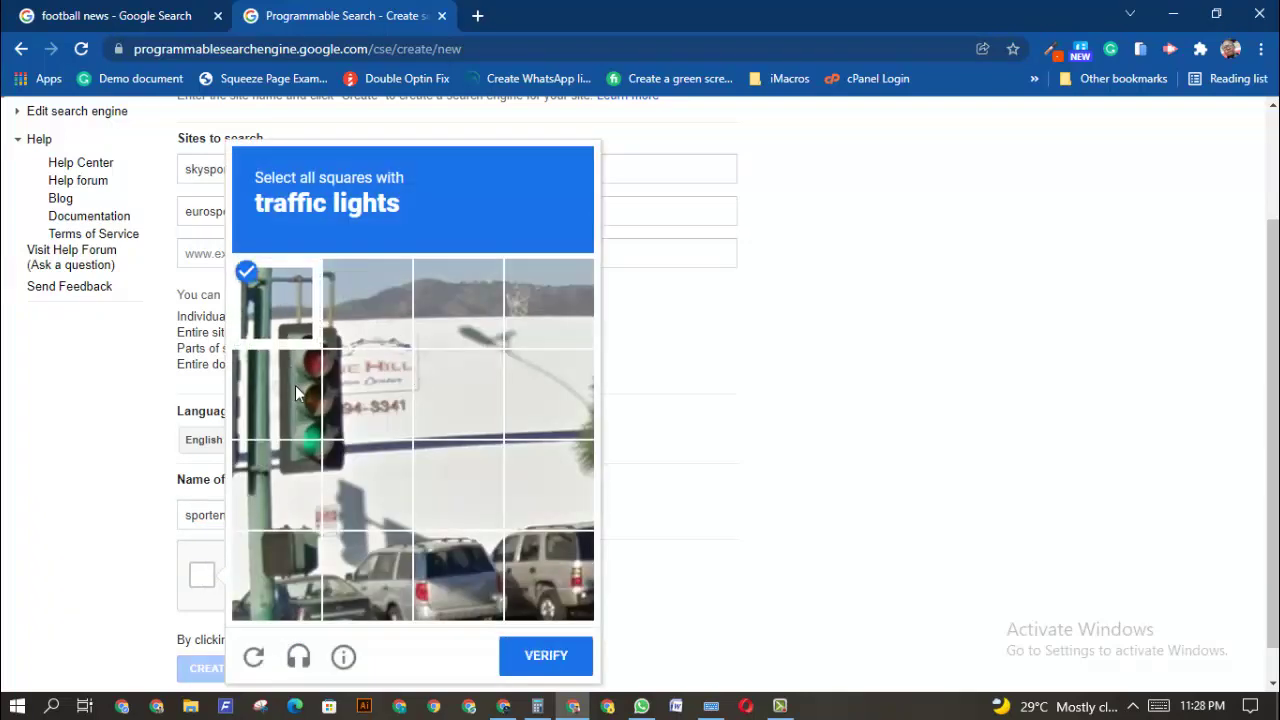
pyautogui.click(295, 385)
pyautogui.click(299, 475)
pyautogui.click(367, 494)
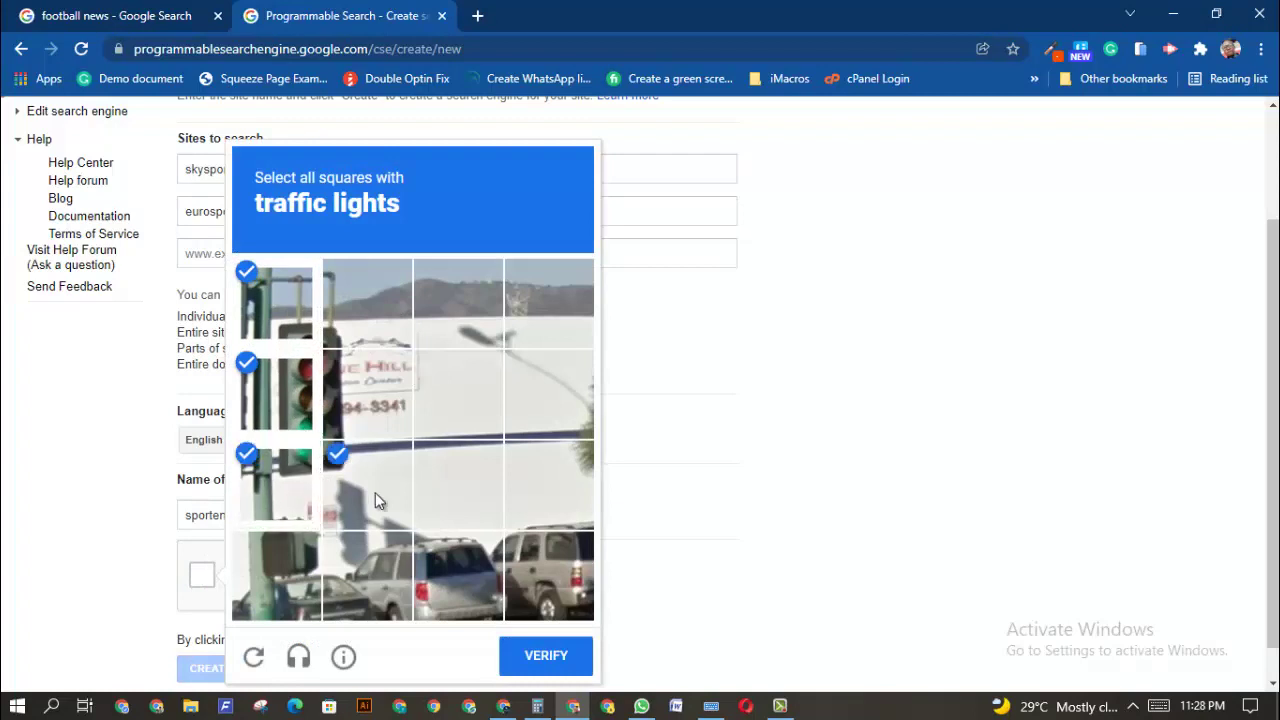
pyautogui.click(359, 396)
pyautogui.click(356, 329)
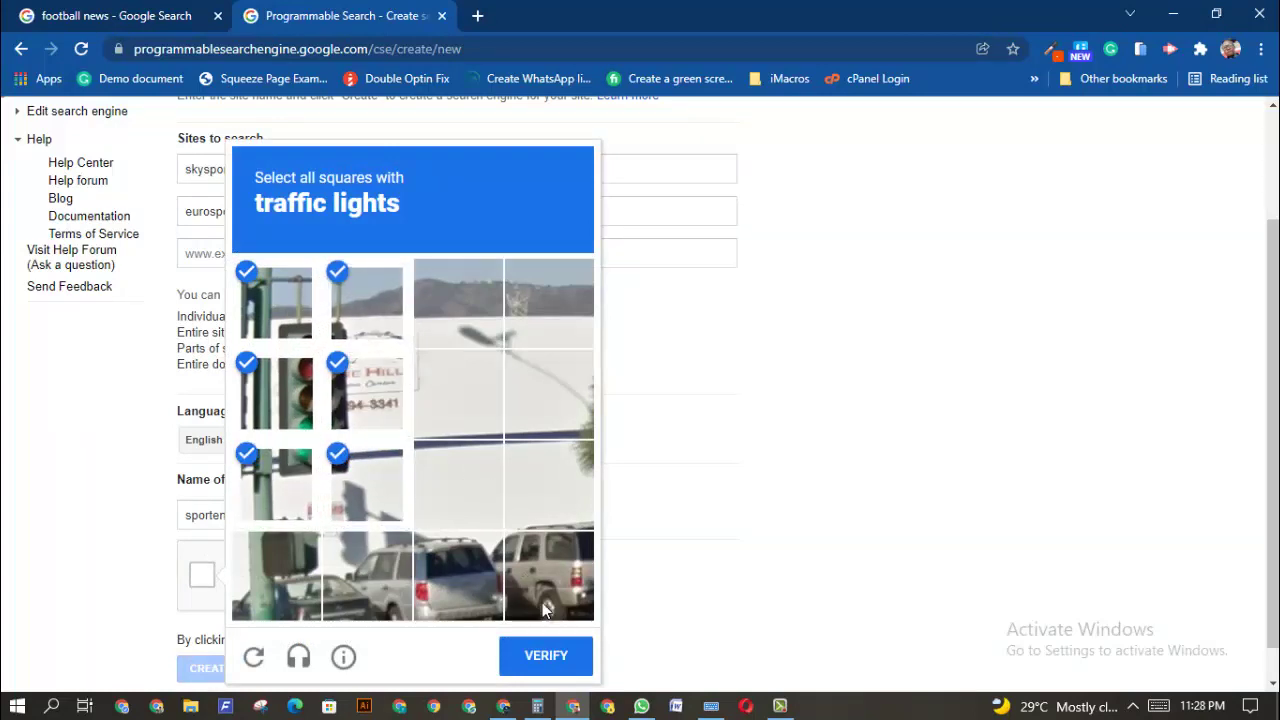
pyautogui.click(551, 662)
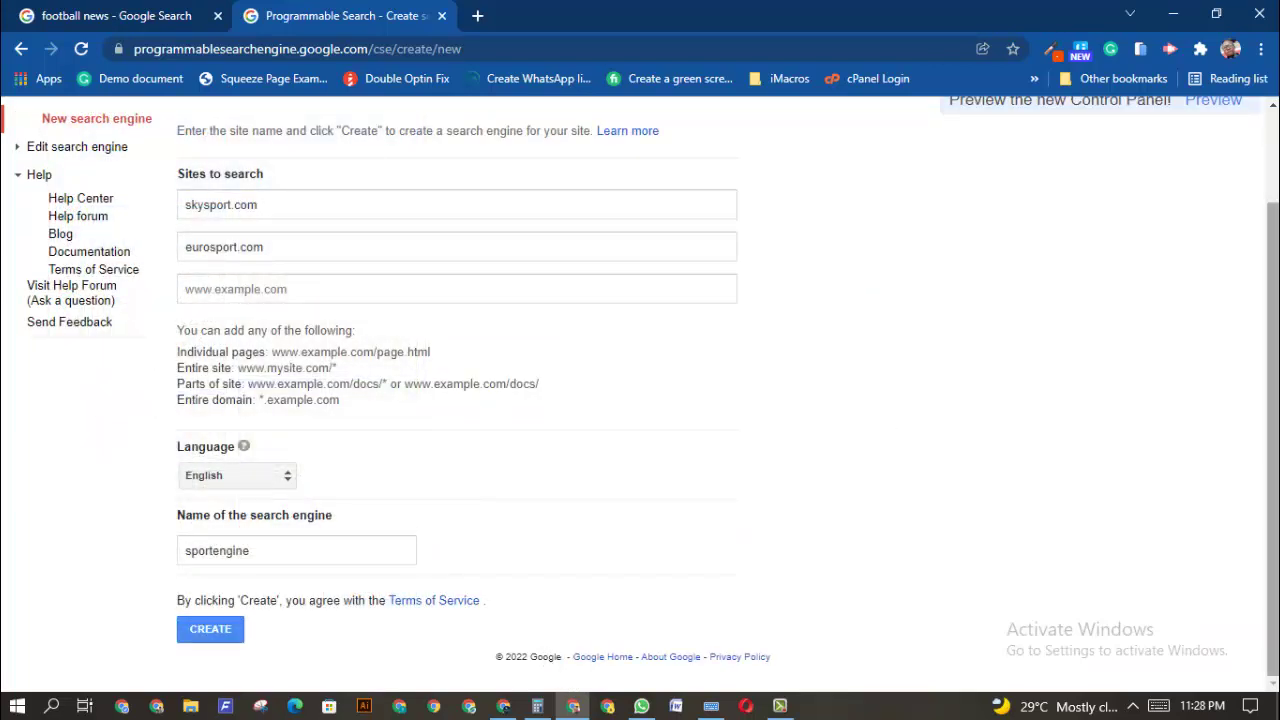
# Create the sportengine search engine
pyautogui.moveTo(1273, 440); pyautogui.dragTo(1273, 350)
pyautogui.scroll(-2, 1273, 400)
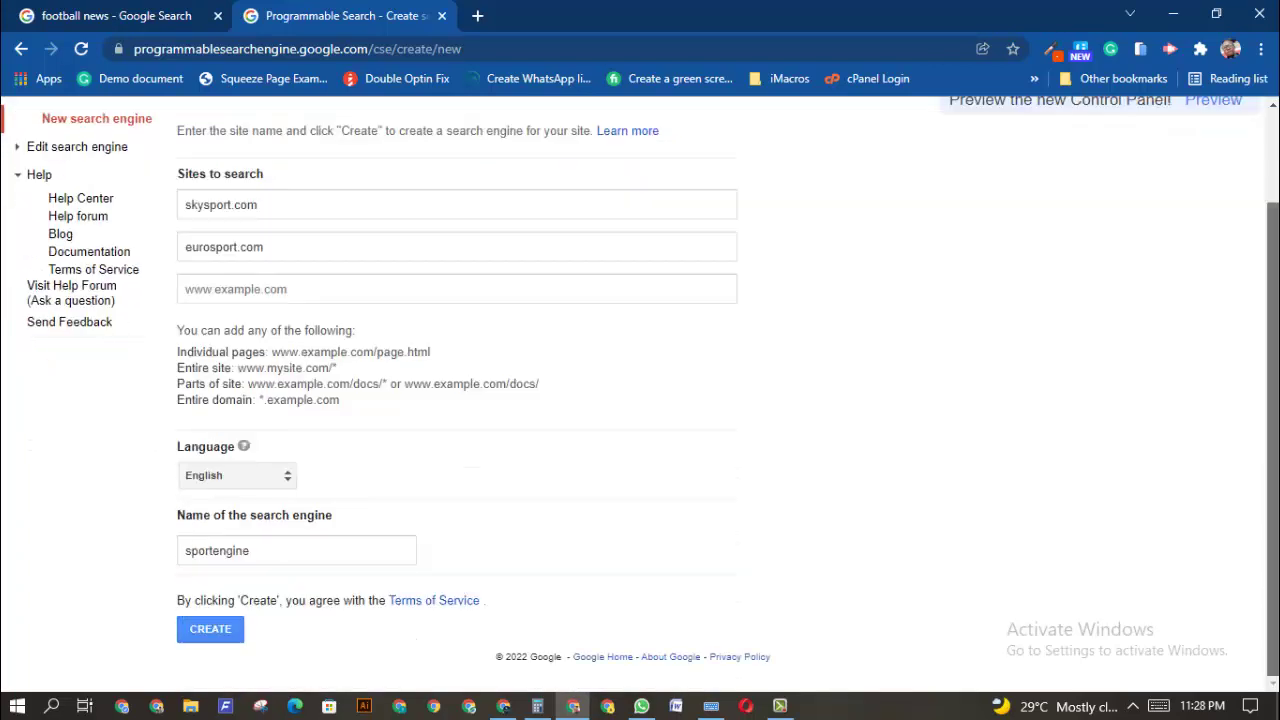
pyautogui.click(220, 630)
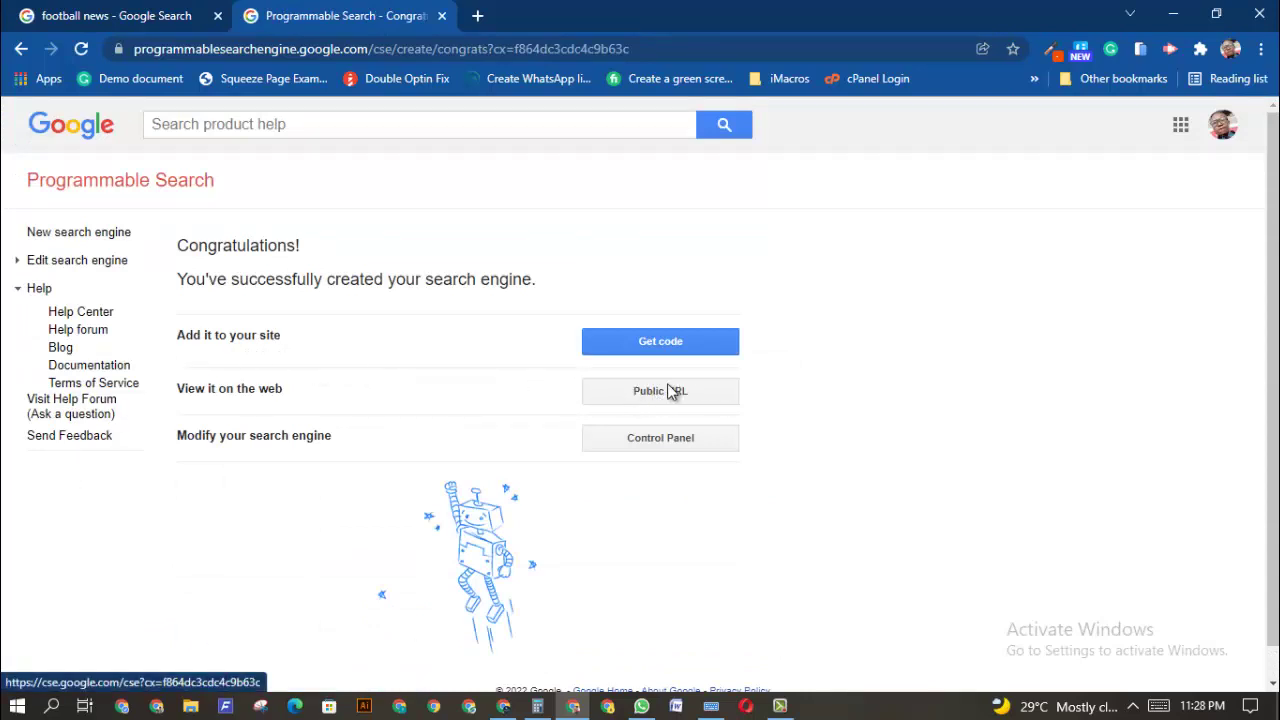
# Open the engine's public URL in a new tab and focus its search box
pyautogui.click(700, 399)
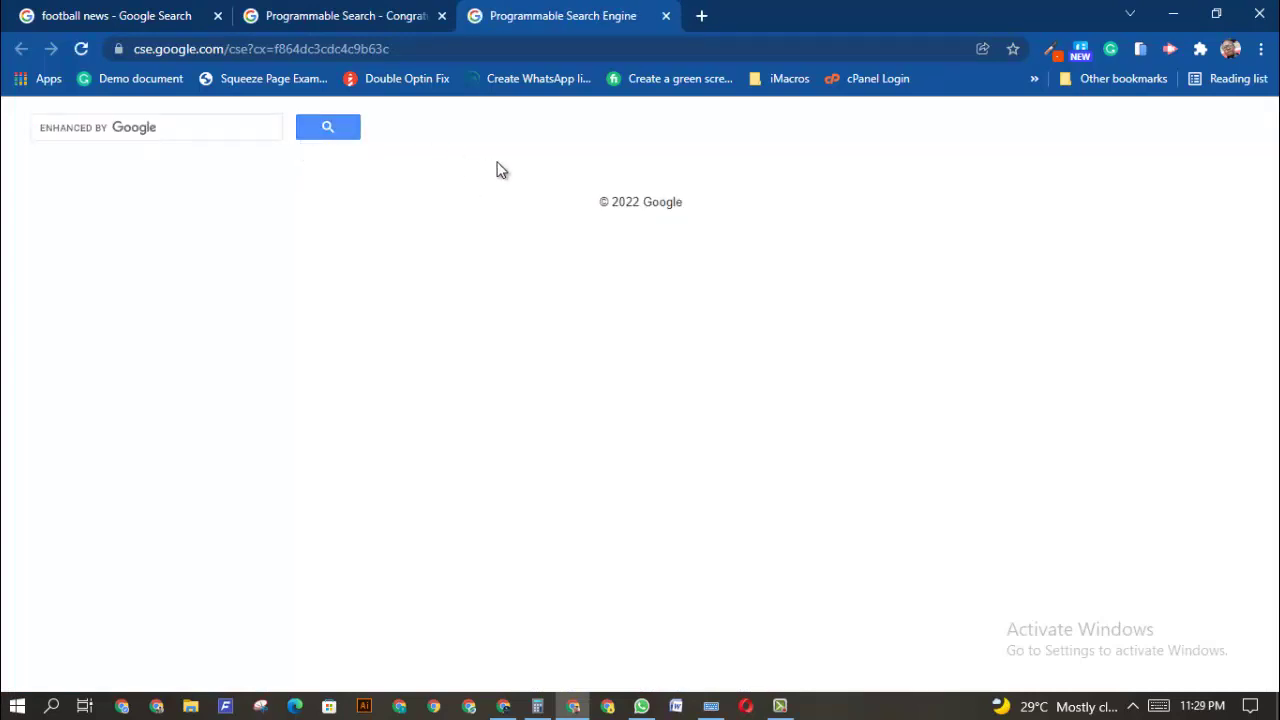
pyautogui.click(241, 128)
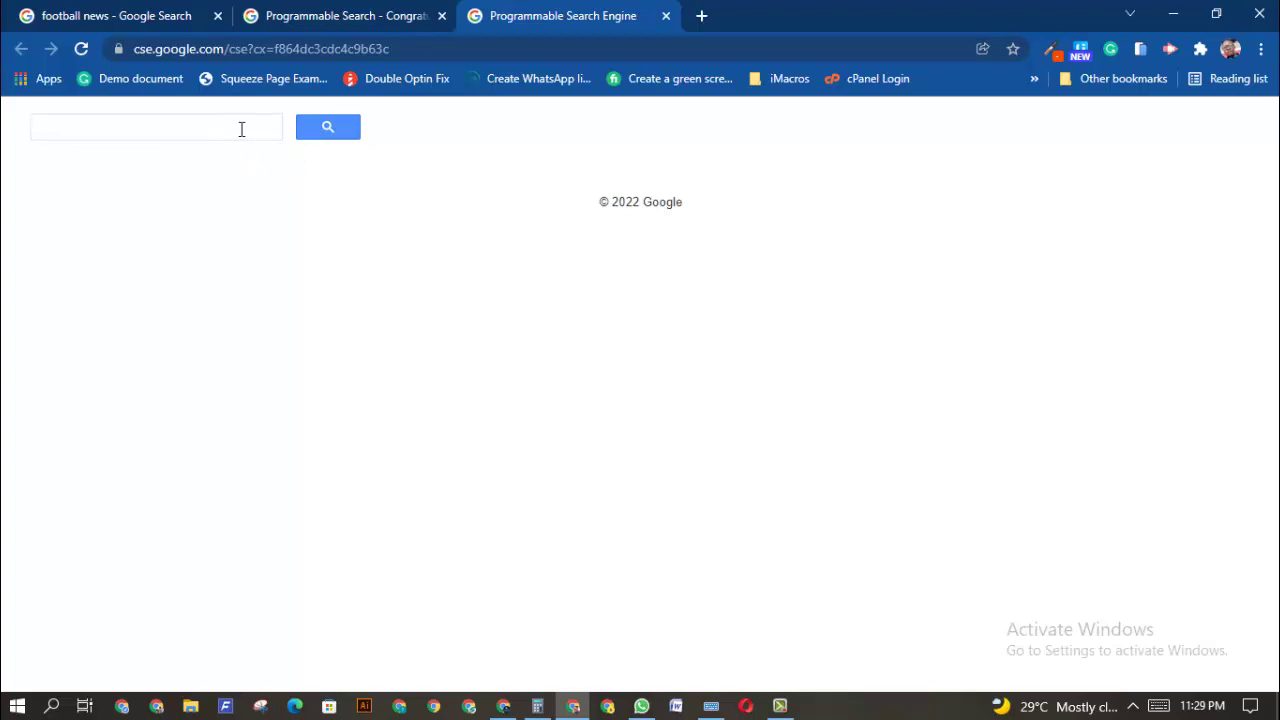
# Search the sportengine for 'chelsea' and scroll through the first results page
pyautogui.write('c')
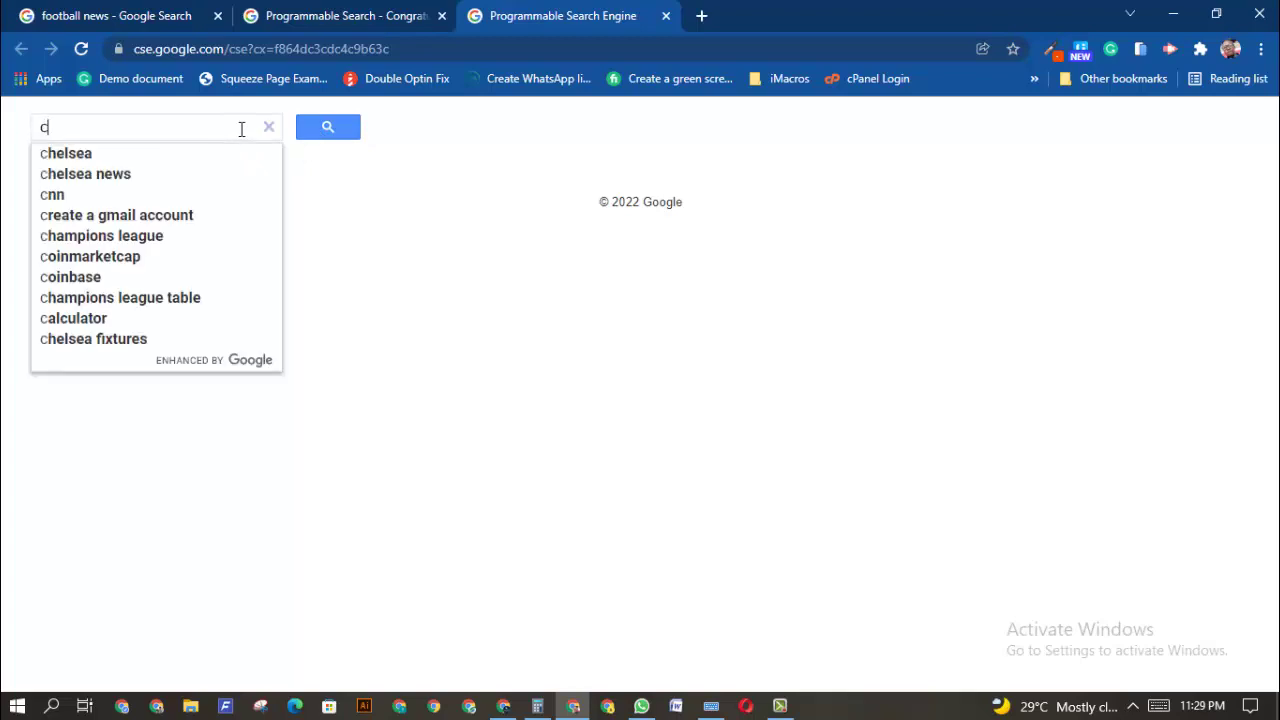
pyautogui.click(220, 155)
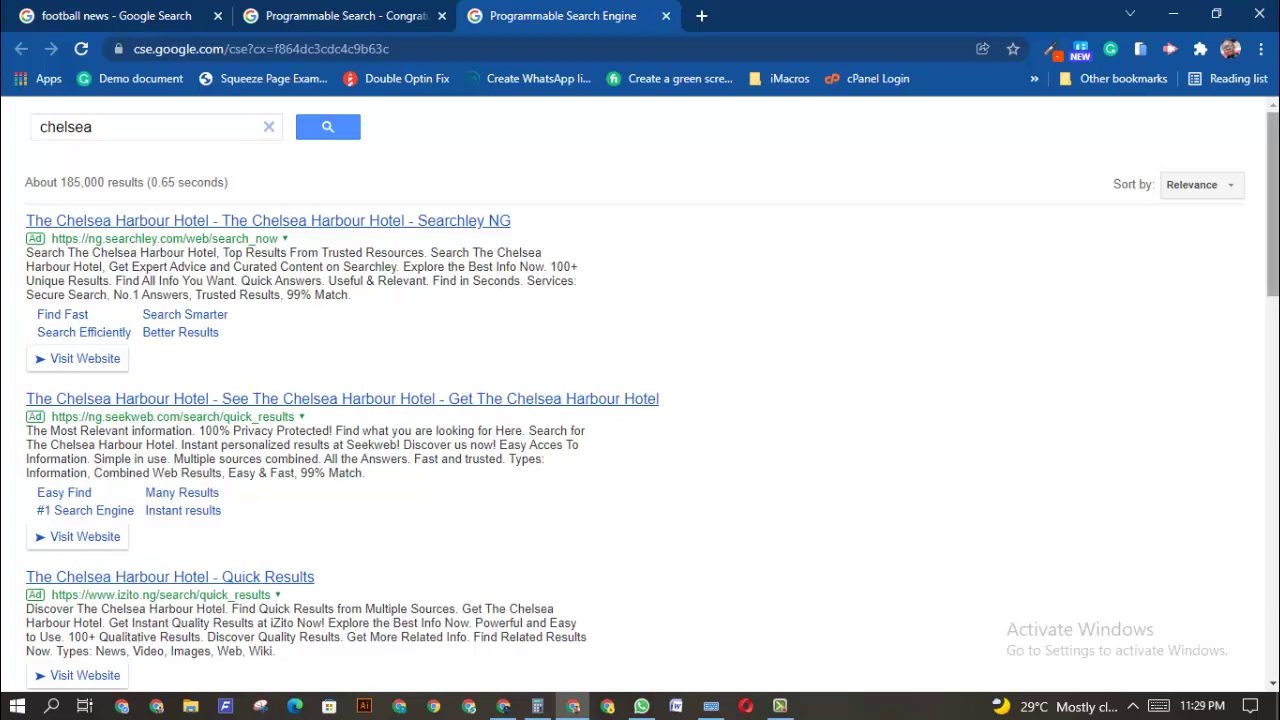
pyautogui.scroll(-3, 640, 390)
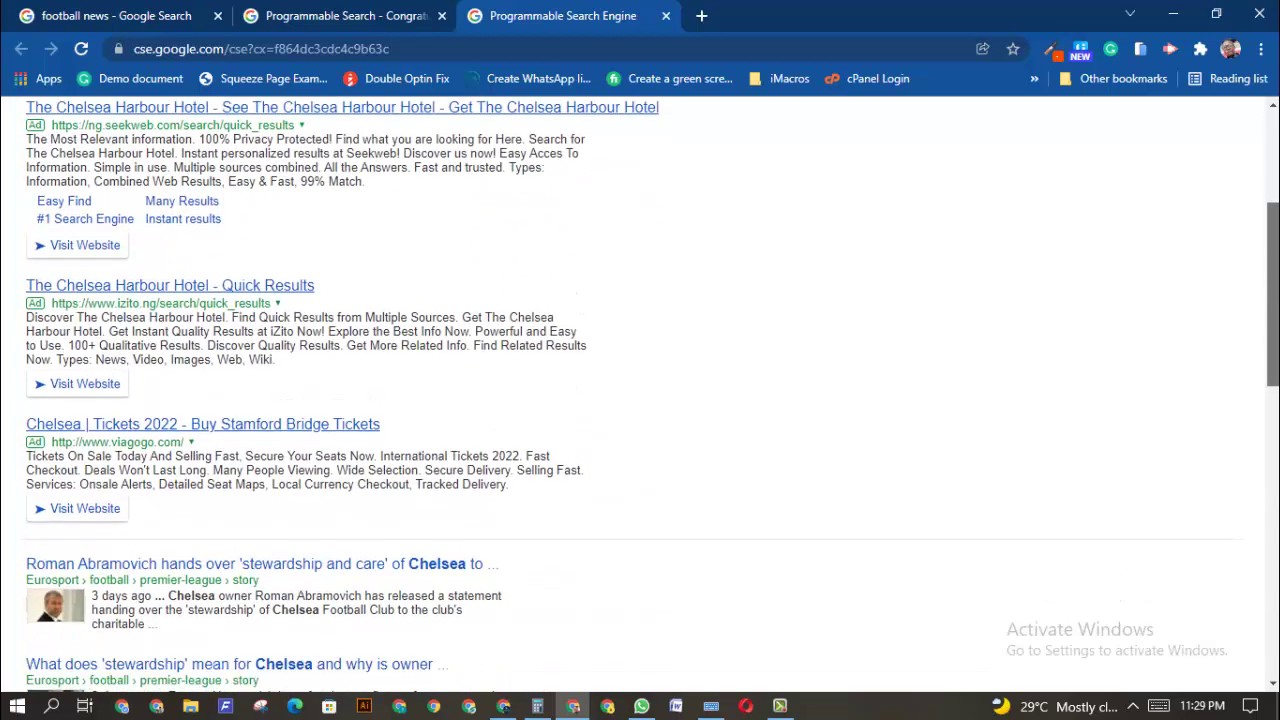
pyautogui.scroll(-2, 640, 390)
pyautogui.scroll(-2, 640, 390)
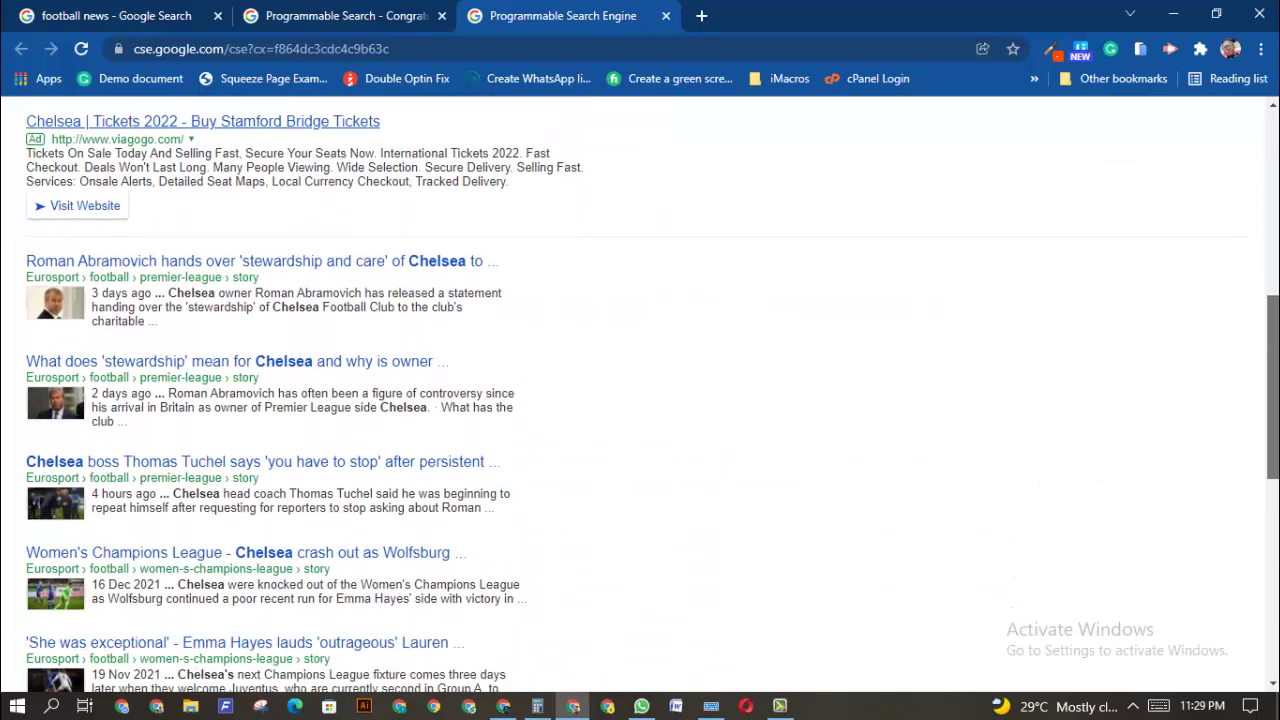
pyautogui.scroll(-1, 640, 390)
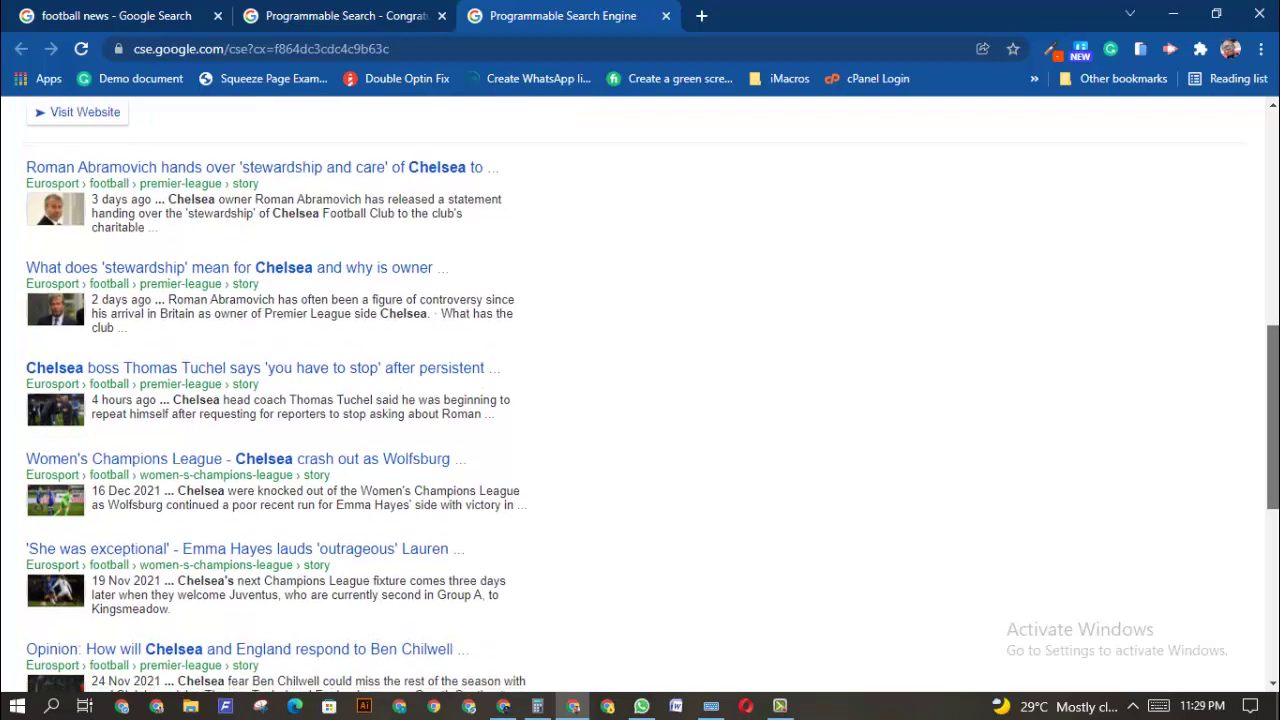
pyautogui.scroll(-3, 640, 390)
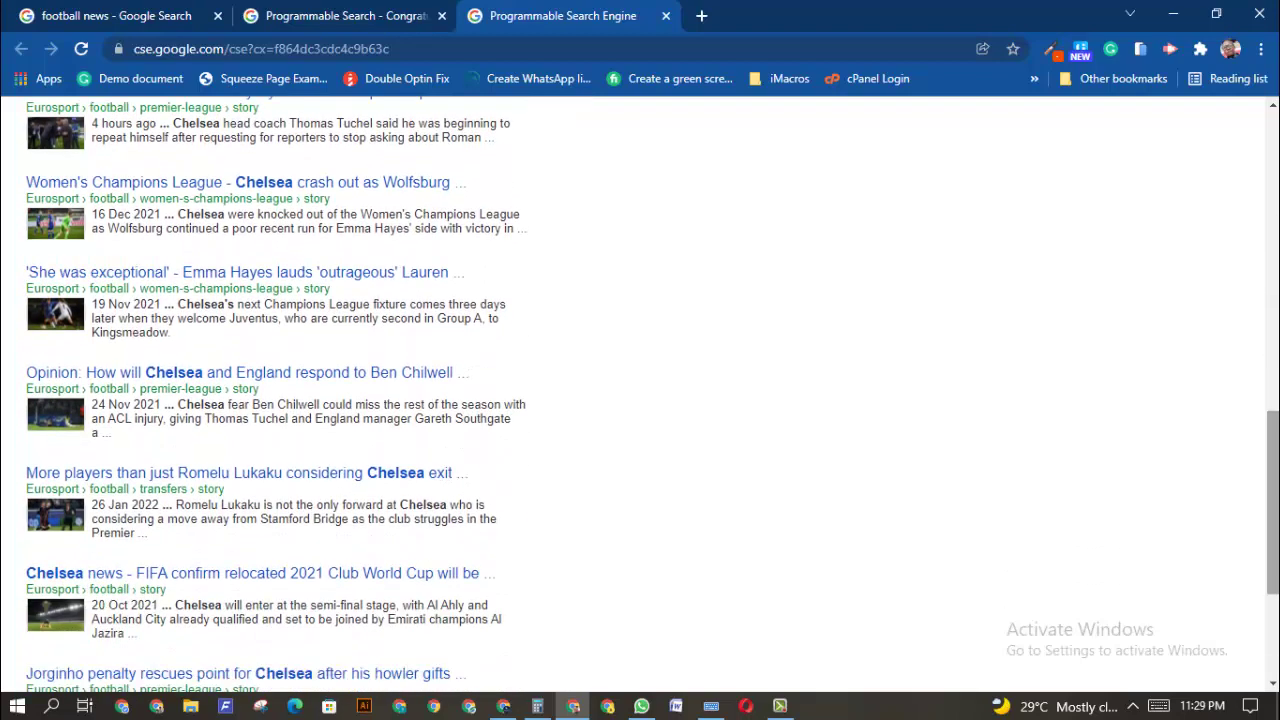
pyautogui.scroll(-3, 640, 390)
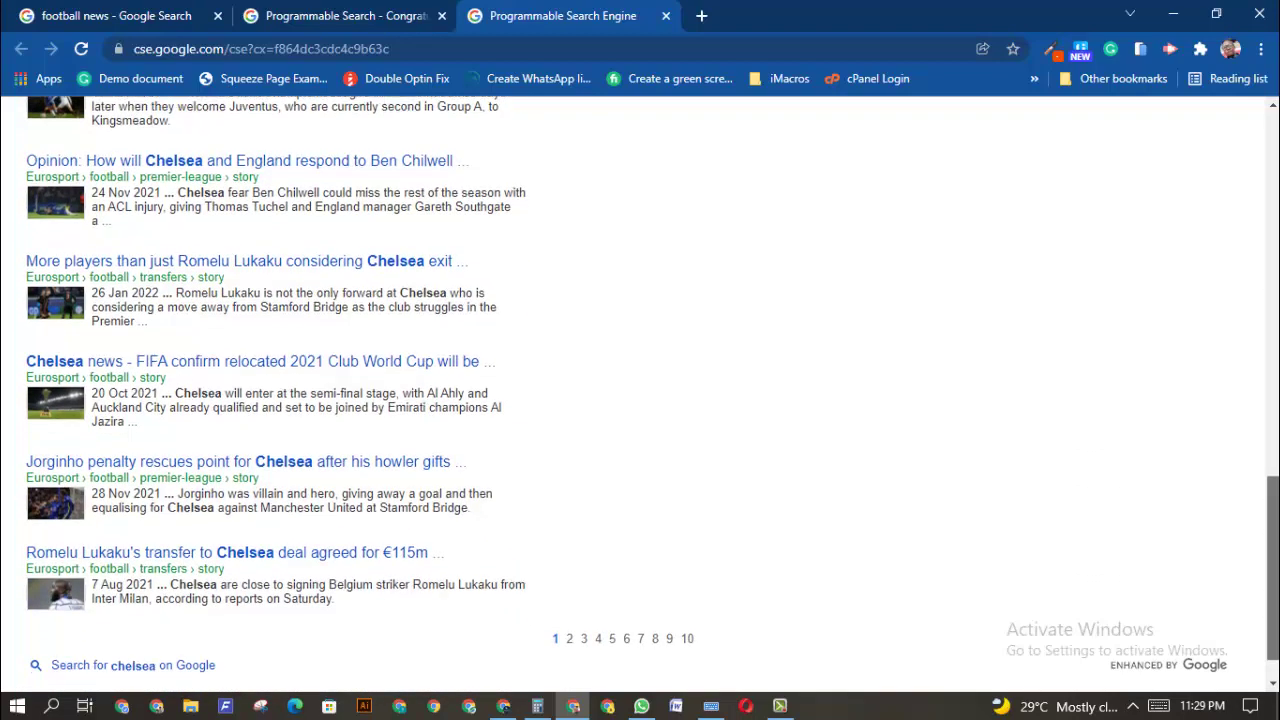
pyautogui.scroll(-1, 640, 390)
# Return to the top and scroll page 1 down to the page-number row
pyautogui.press('Home')
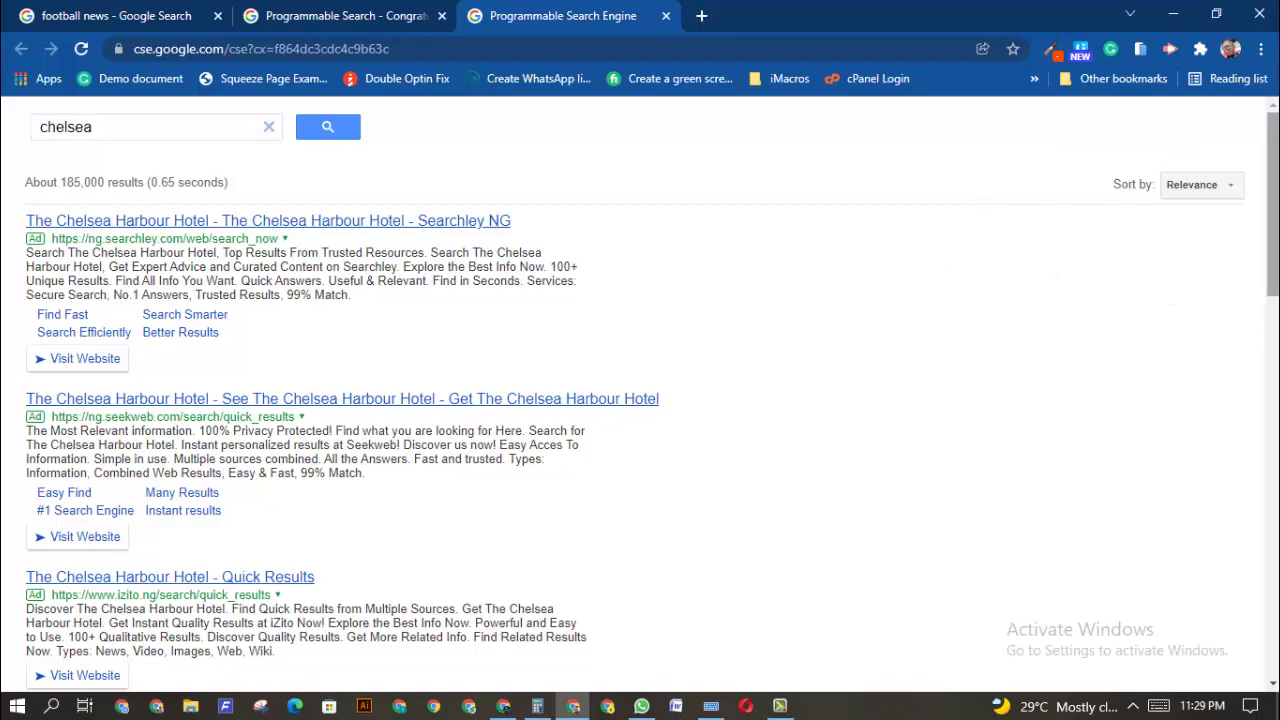
pyautogui.scroll(-4, 650, 400)
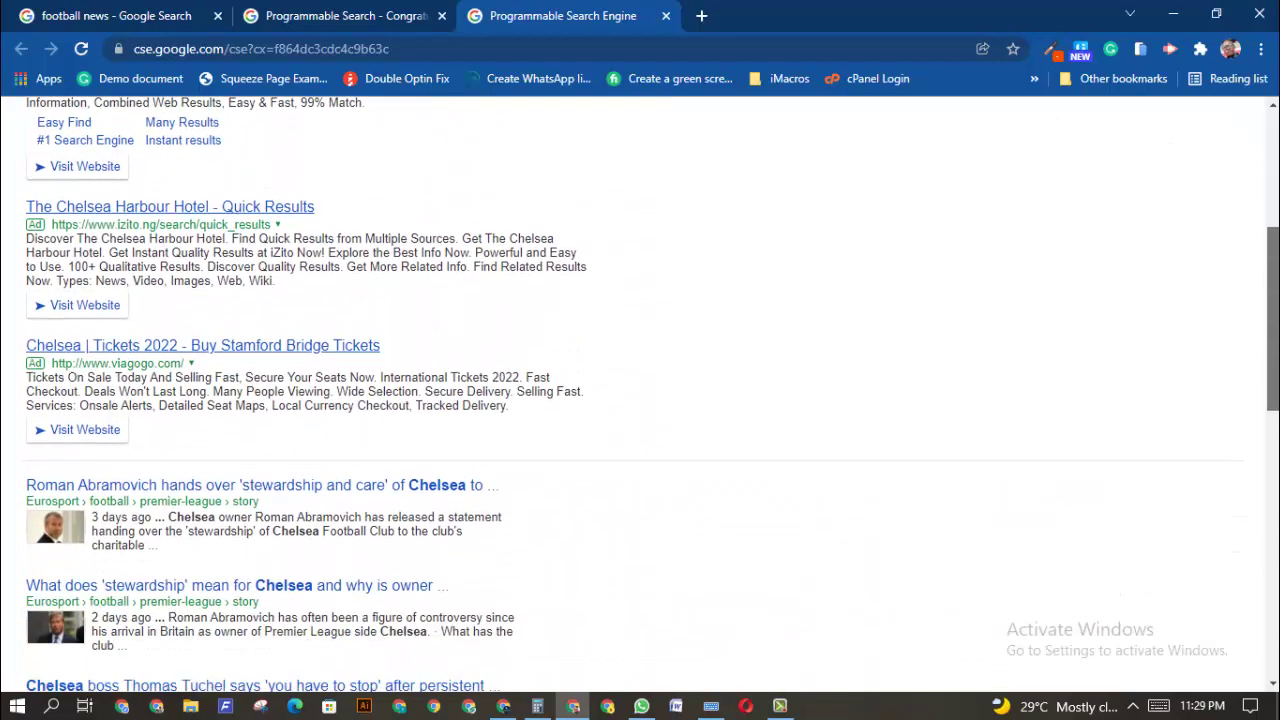
pyautogui.scroll(-2, 650, 400)
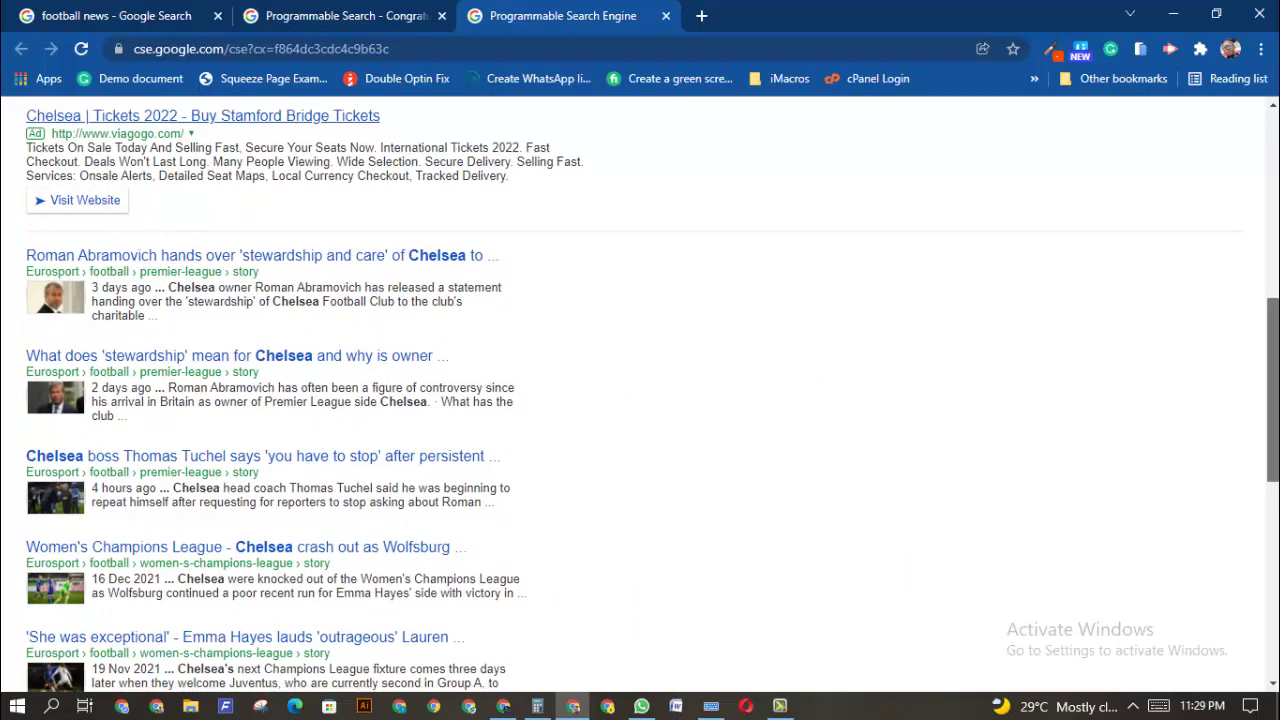
pyautogui.scroll(-3, 640, 395)
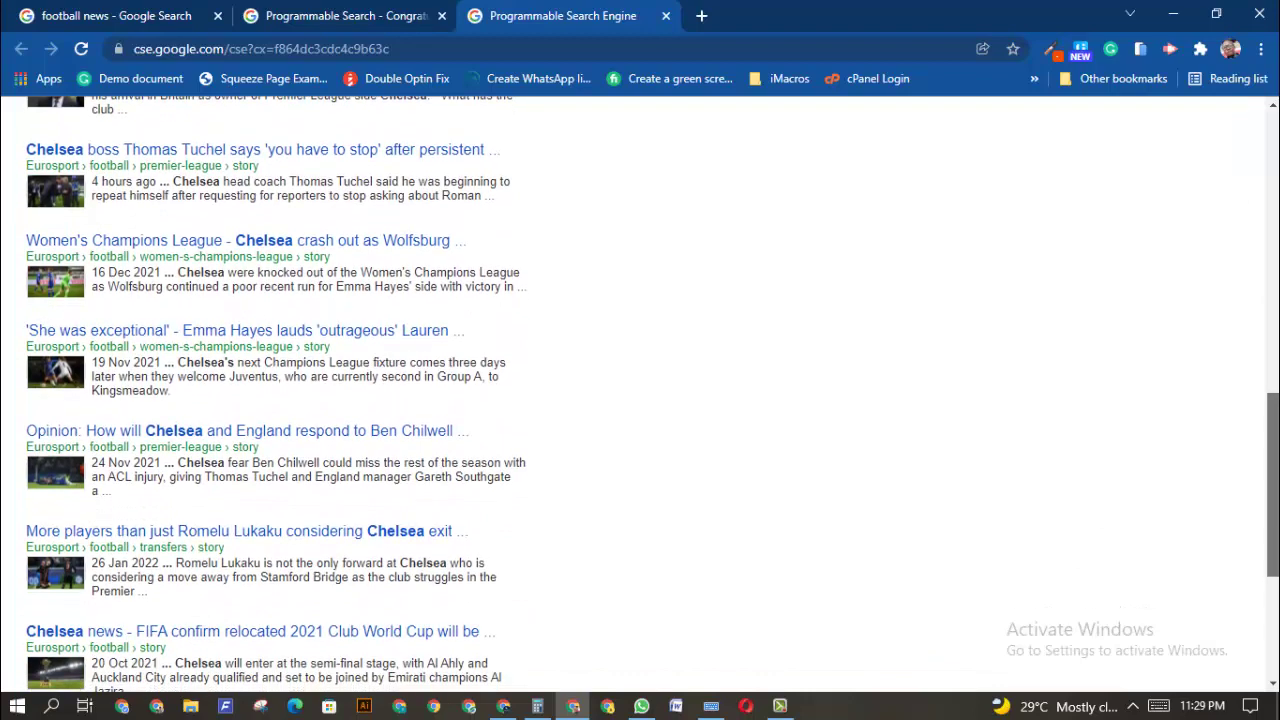
pyautogui.scroll(-3, 588, 562)
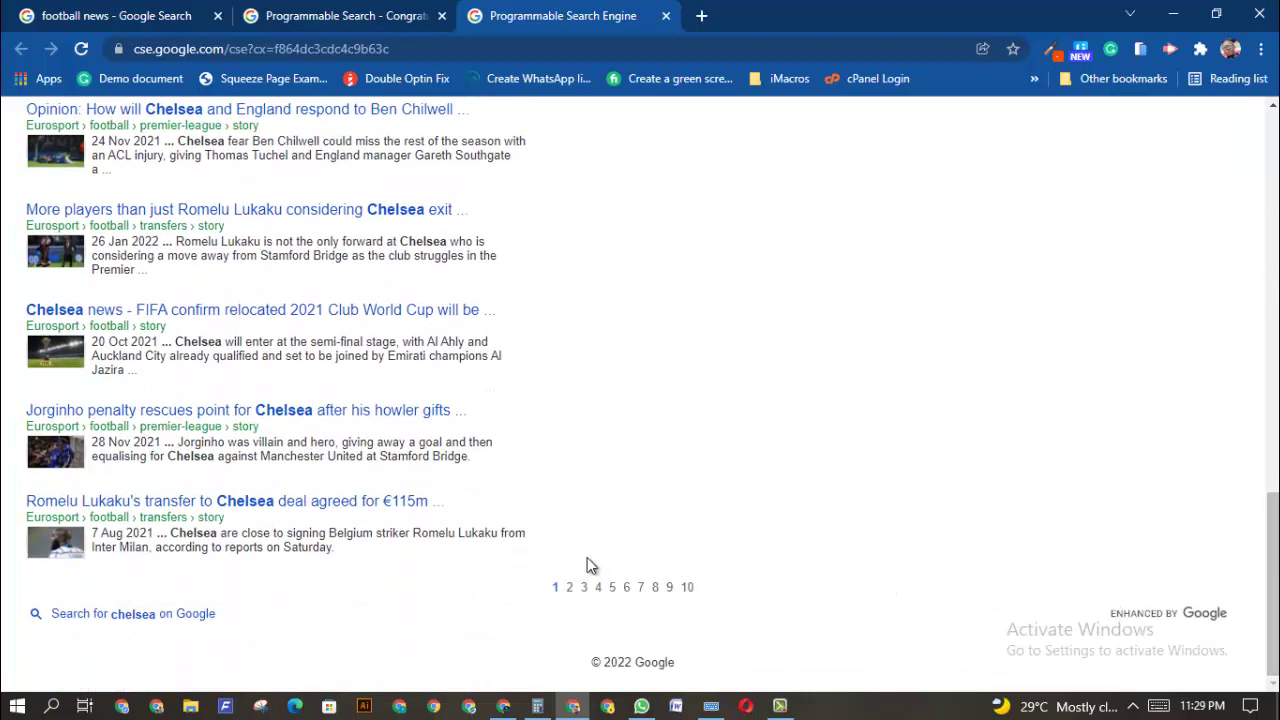
# Browse page 2 of the 'chelsea' results
pyautogui.click(569, 587)
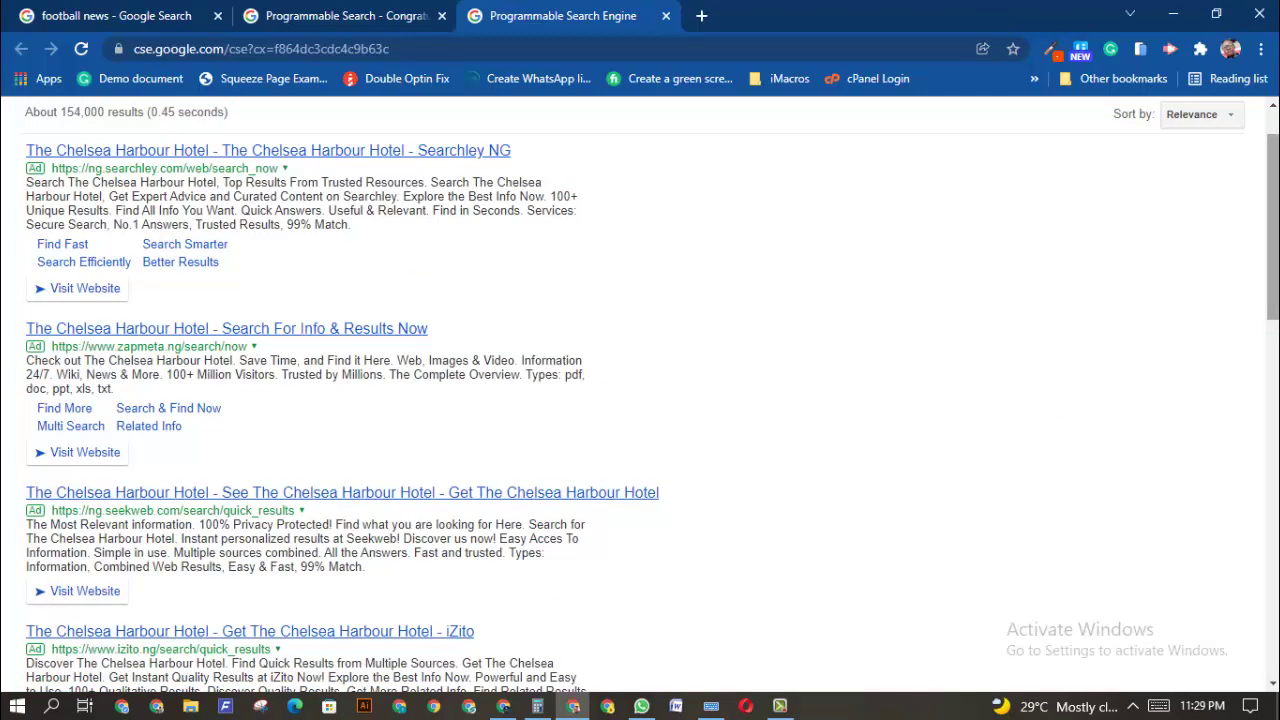
pyautogui.scroll(-7, 640, 394)
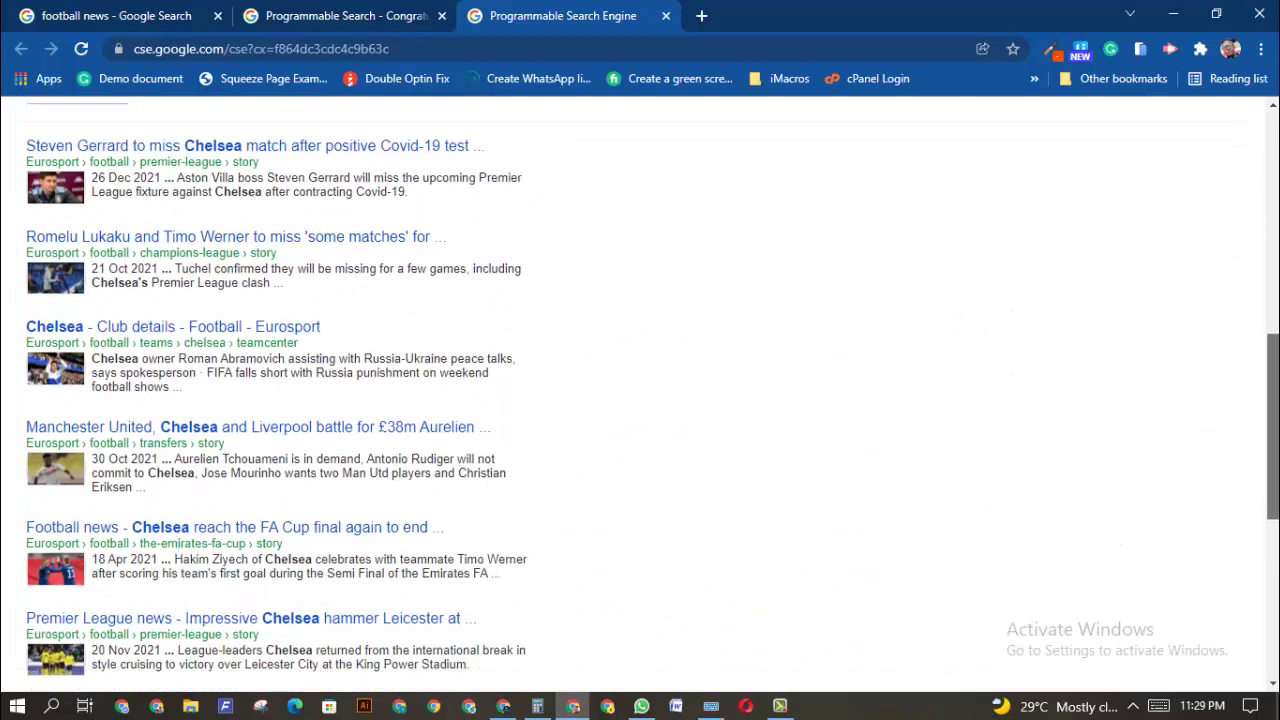
pyautogui.scroll(-5, 640, 394)
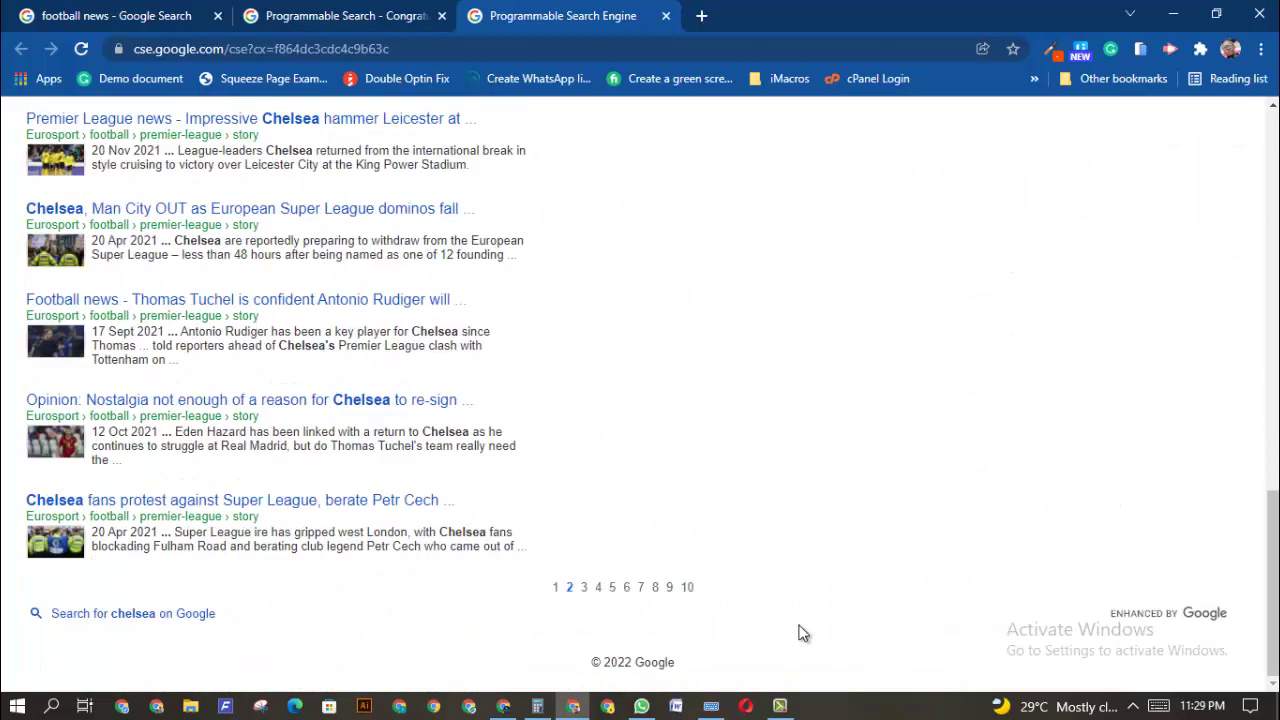
# Browse page 9 of the 'chelsea' results down and back to the top
pyautogui.click(670, 590)
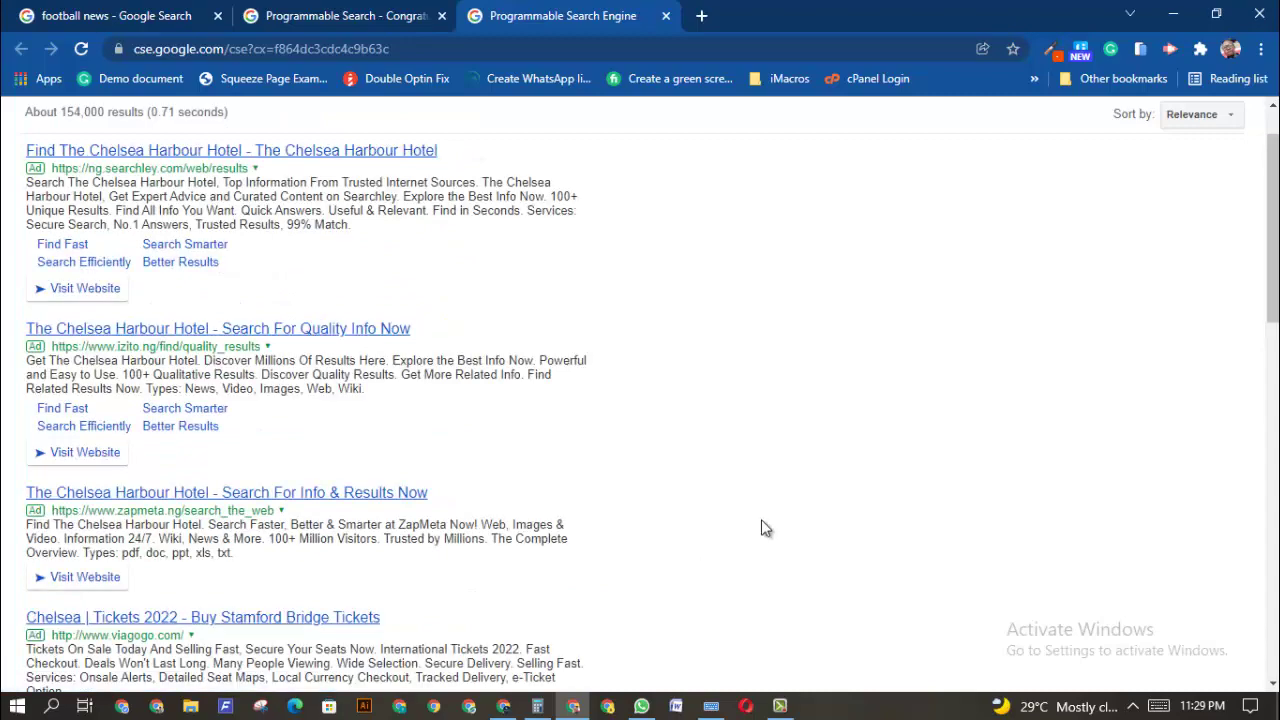
pyautogui.moveTo(1272, 230); pyautogui.dragTo(1272, 447)
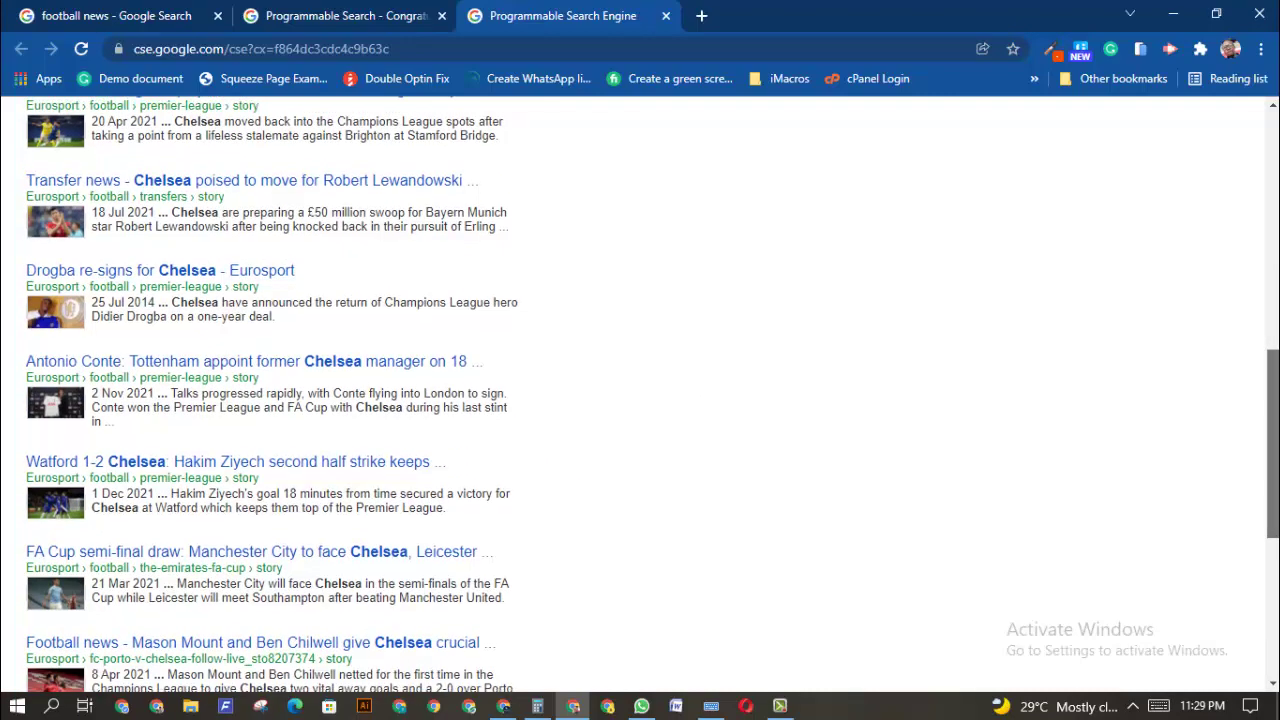
pyautogui.scroll(-5, 640, 400)
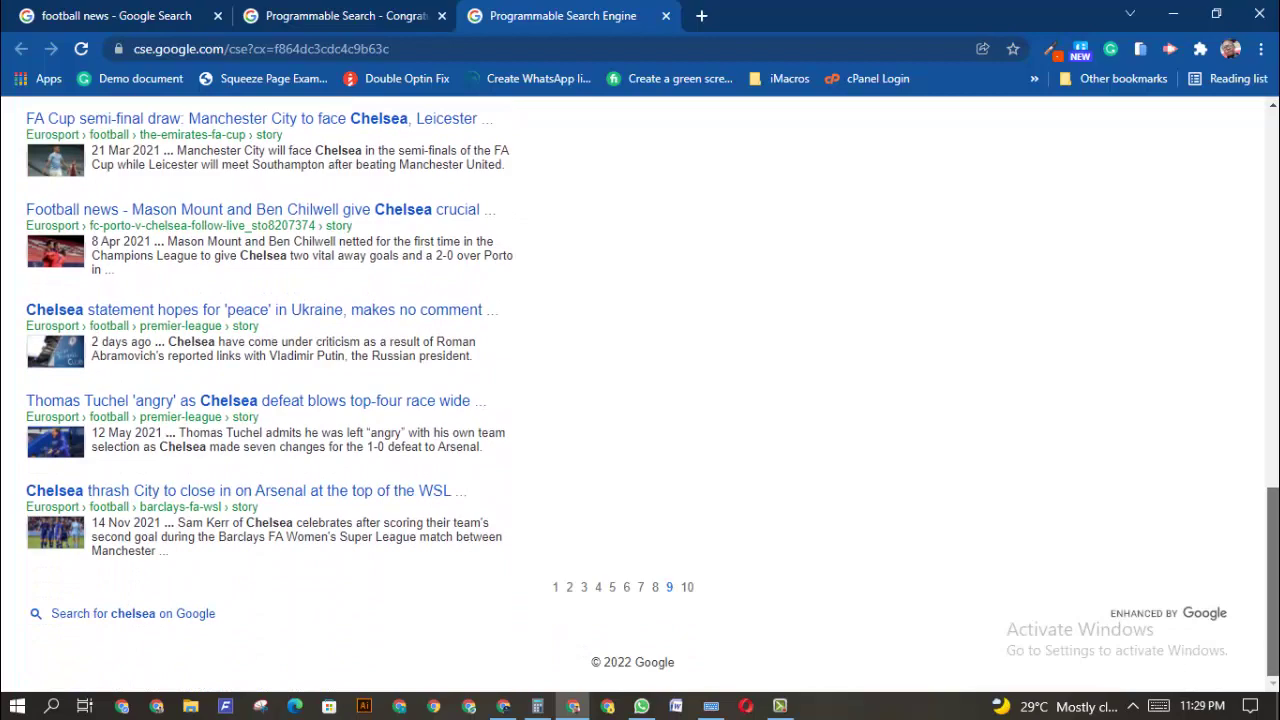
pyautogui.moveTo(1272, 585); pyautogui.dragTo(1272, 392)
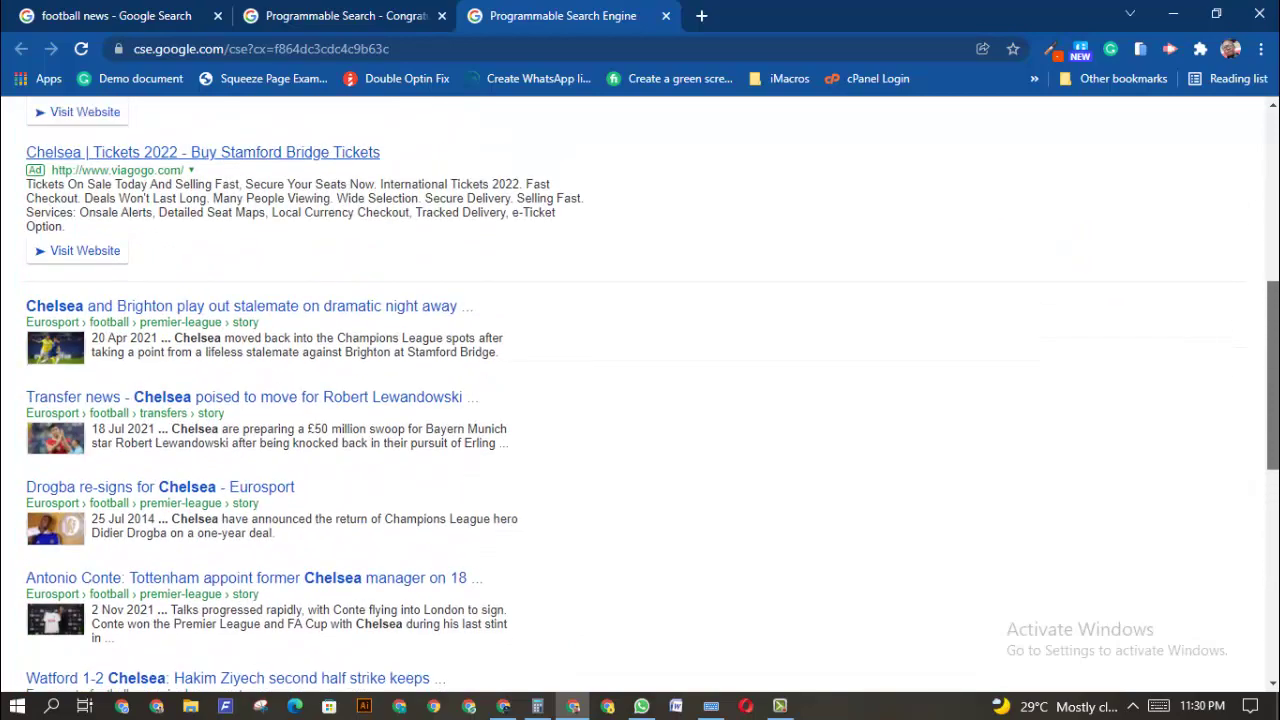
pyautogui.scroll(-5, 640, 400)
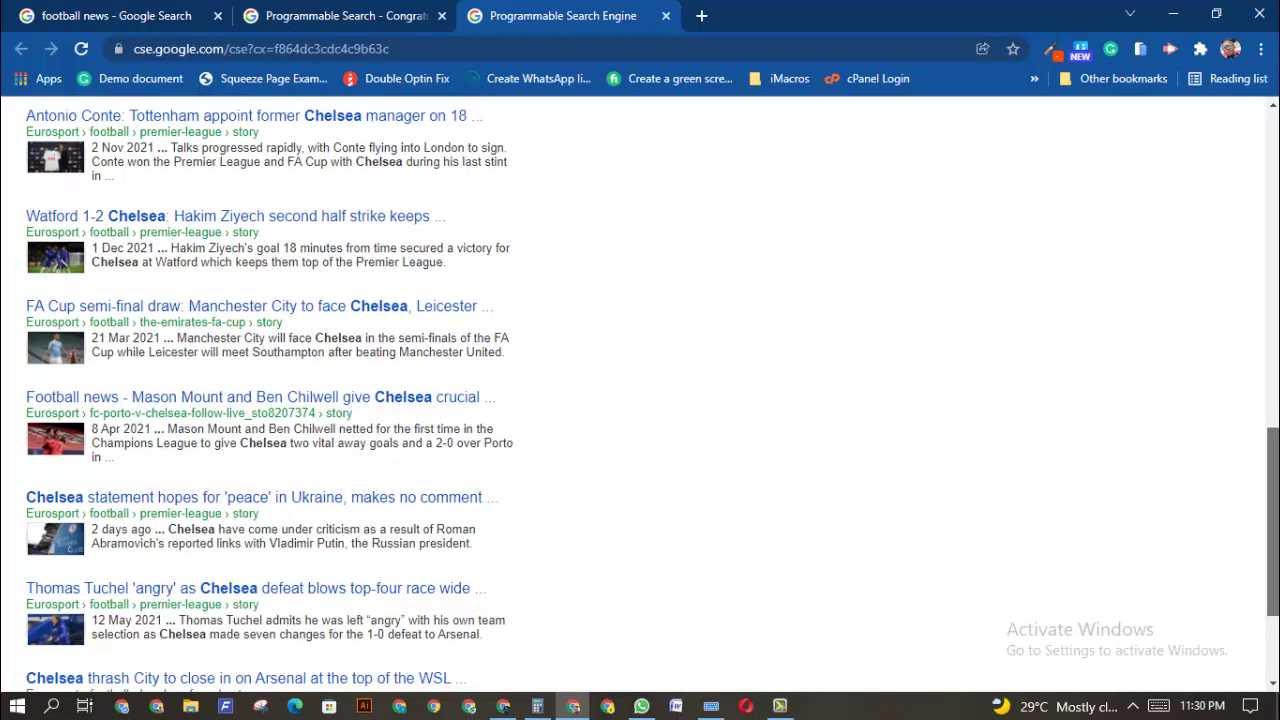
pyautogui.moveTo(1272, 533); pyautogui.dragTo(1272, 190)
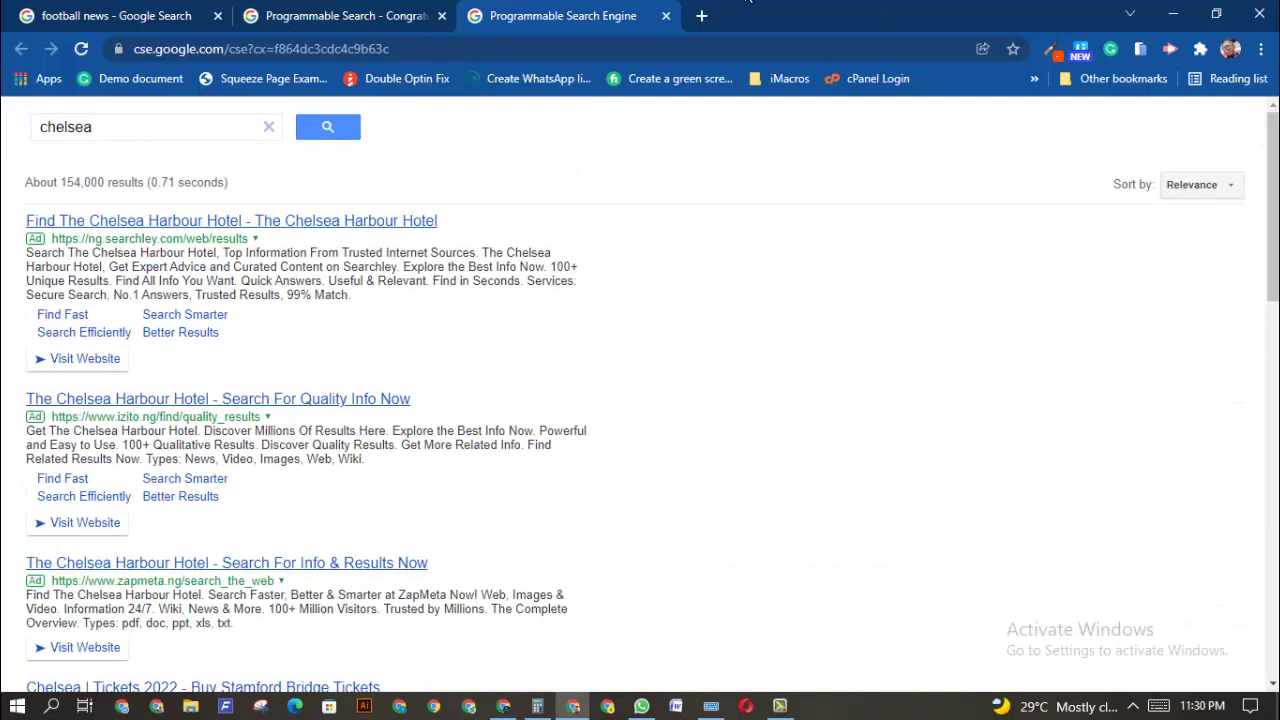
# Return to the Programmable Search Congratulations tab
pyautogui.click(354, 12)
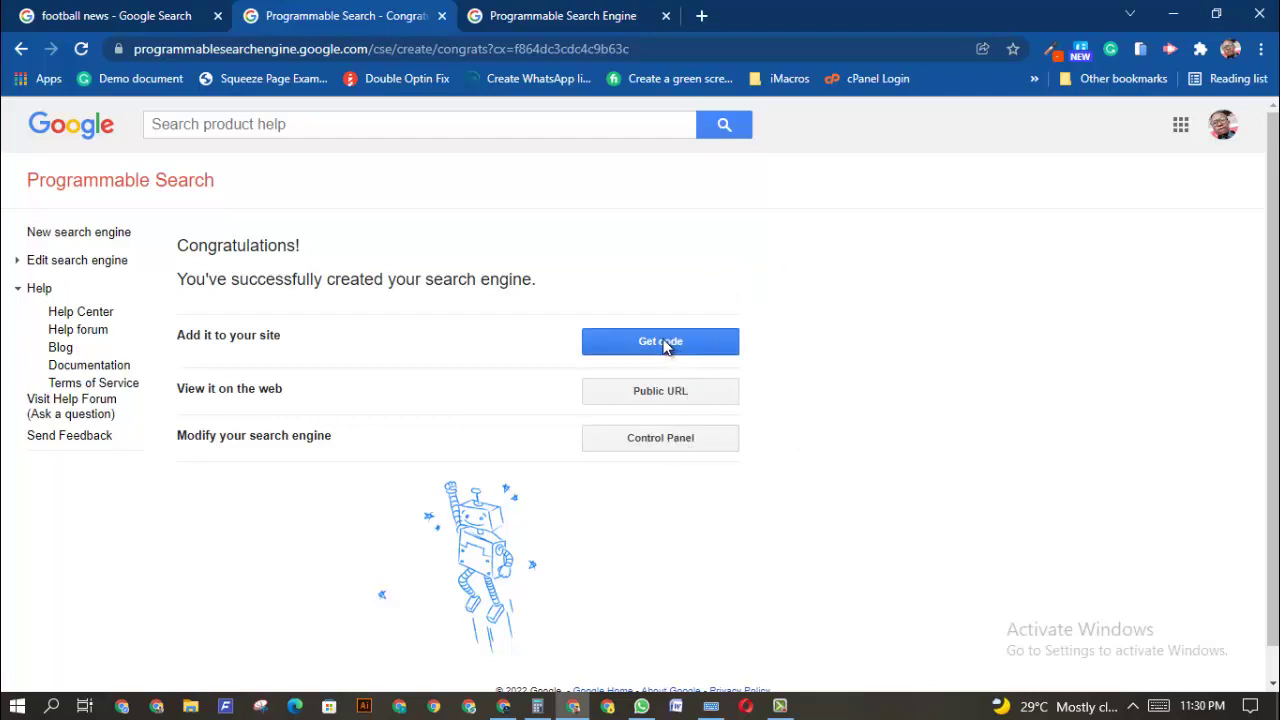
# Open the sportengine control panel and check eurosport.com and skysport.com under Sites to search
pyautogui.click(673, 444)
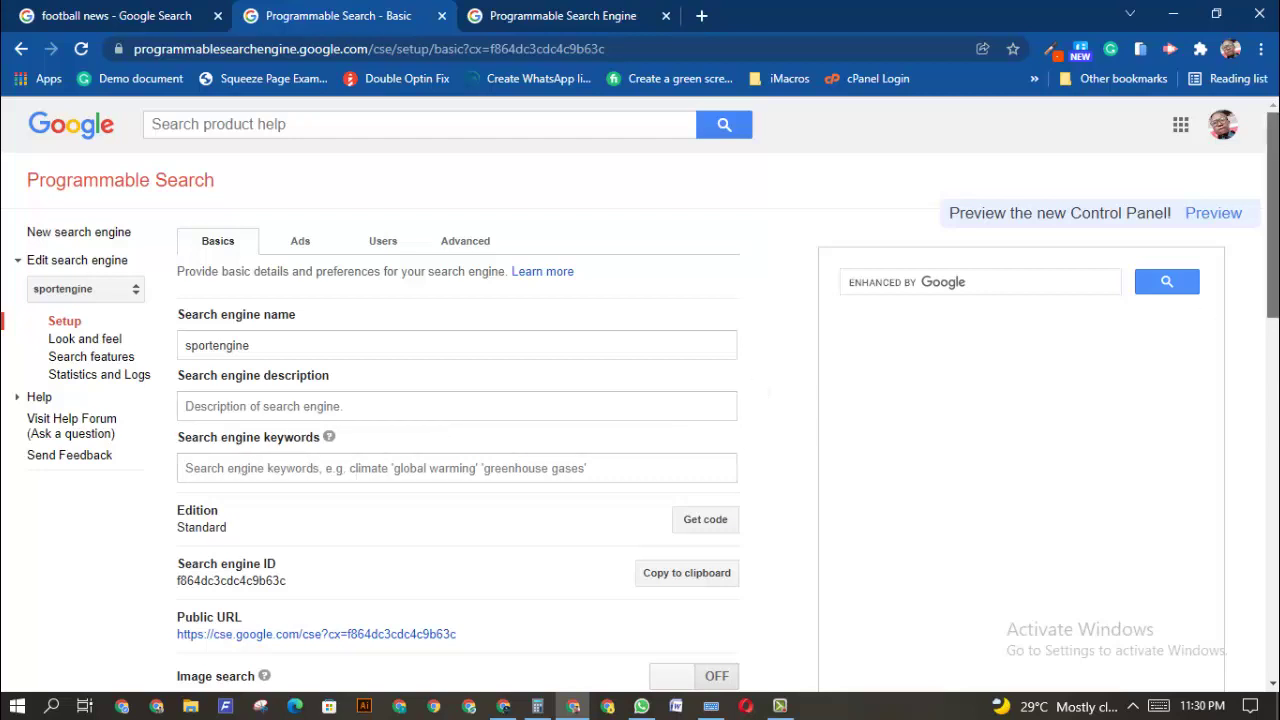
pyautogui.moveTo(1273, 215); pyautogui.dragTo(1273, 398)
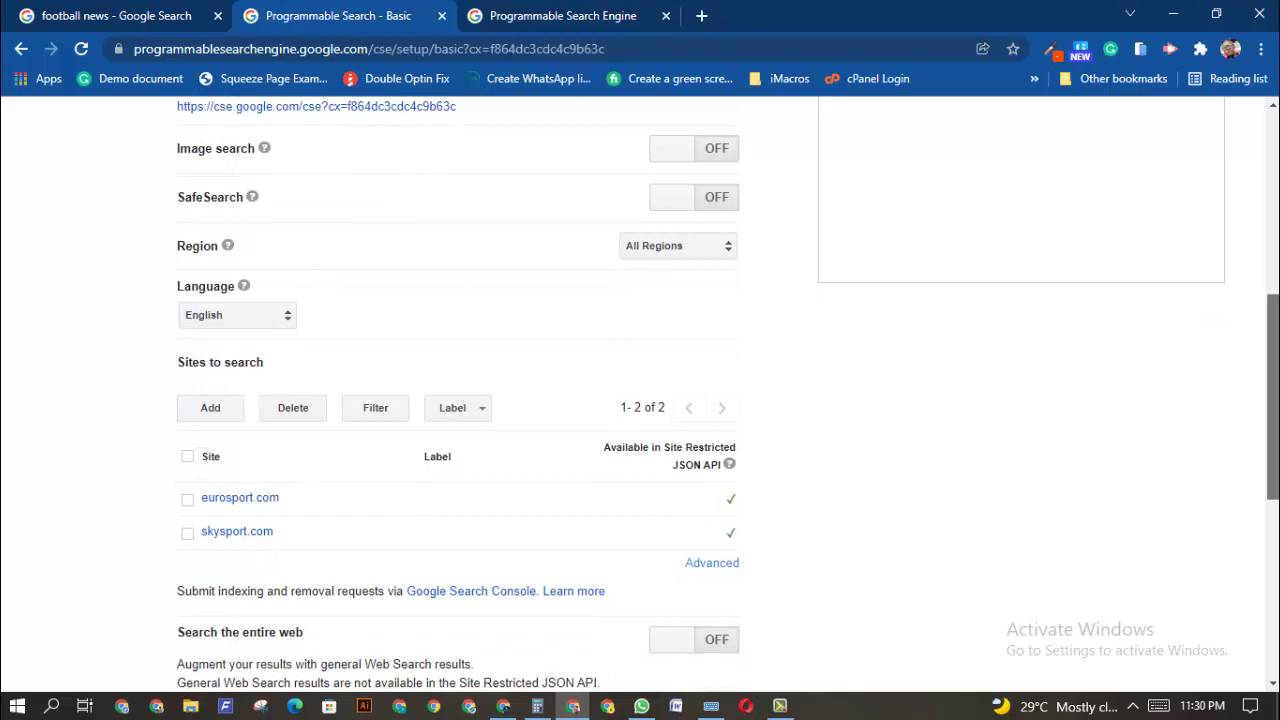
pyautogui.moveTo(1273, 398); pyautogui.dragTo(1273, 207)
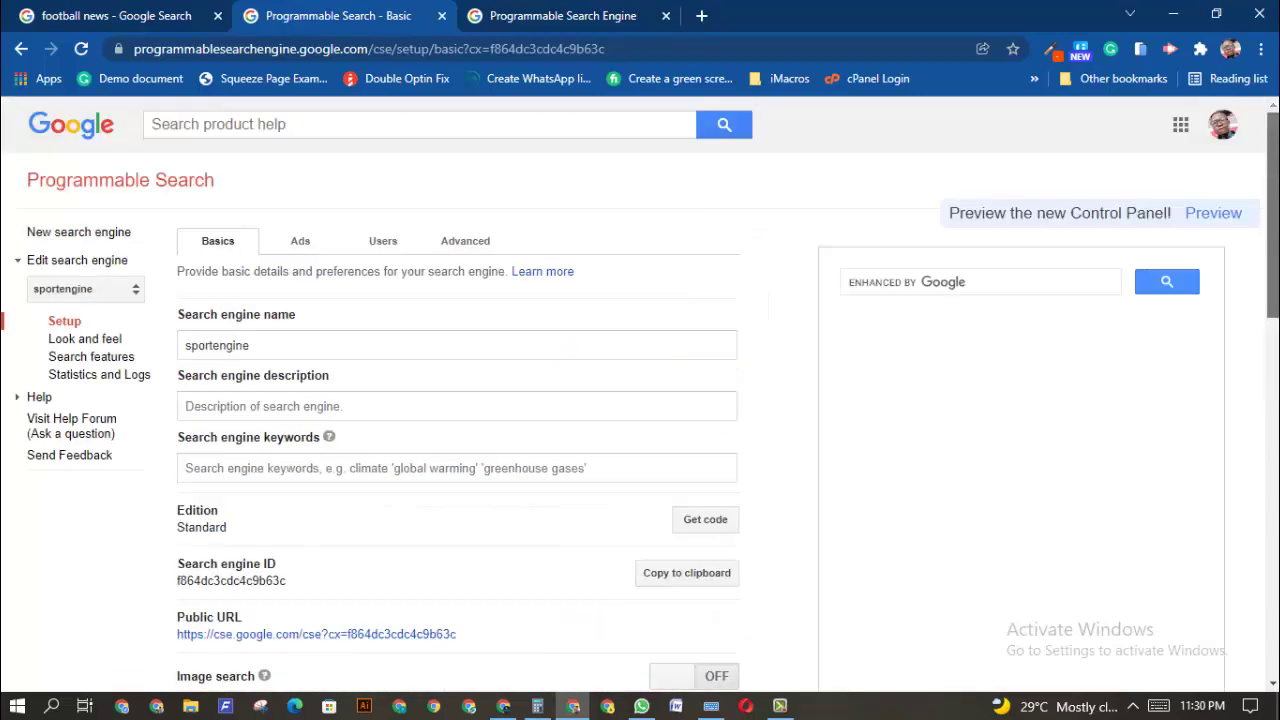
pyautogui.click(303, 245)
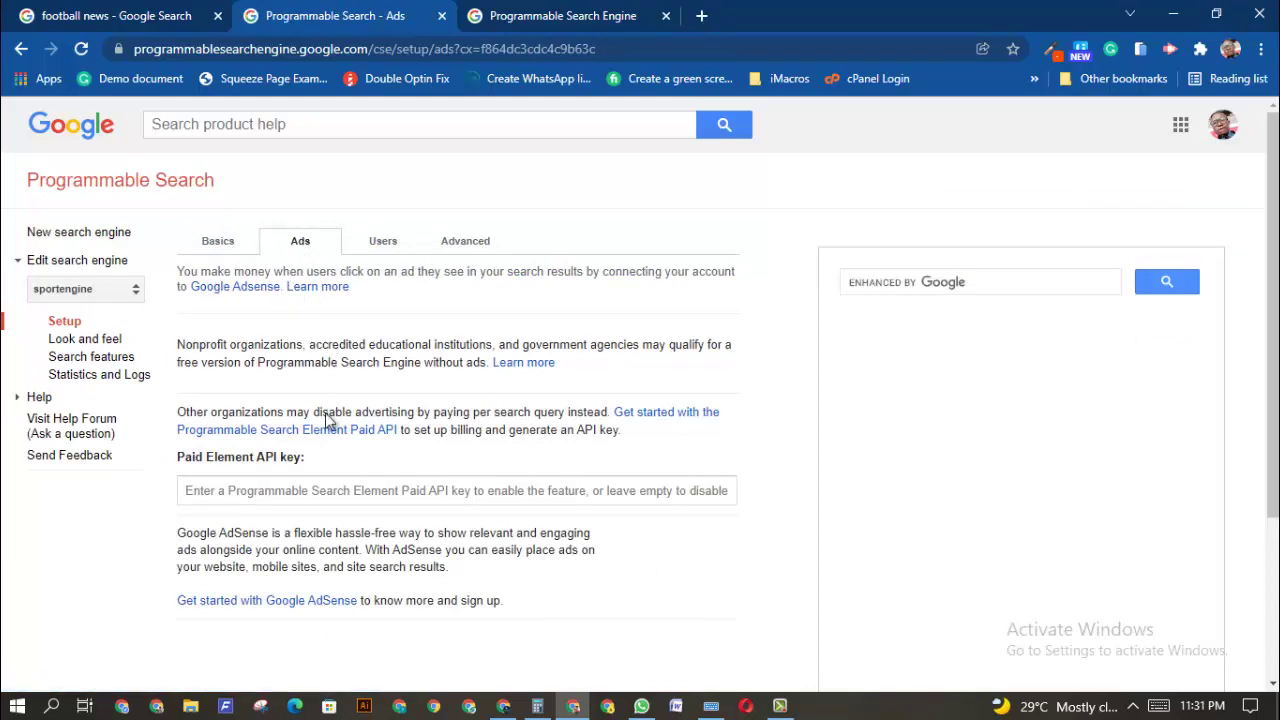
pyautogui.click(384, 242)
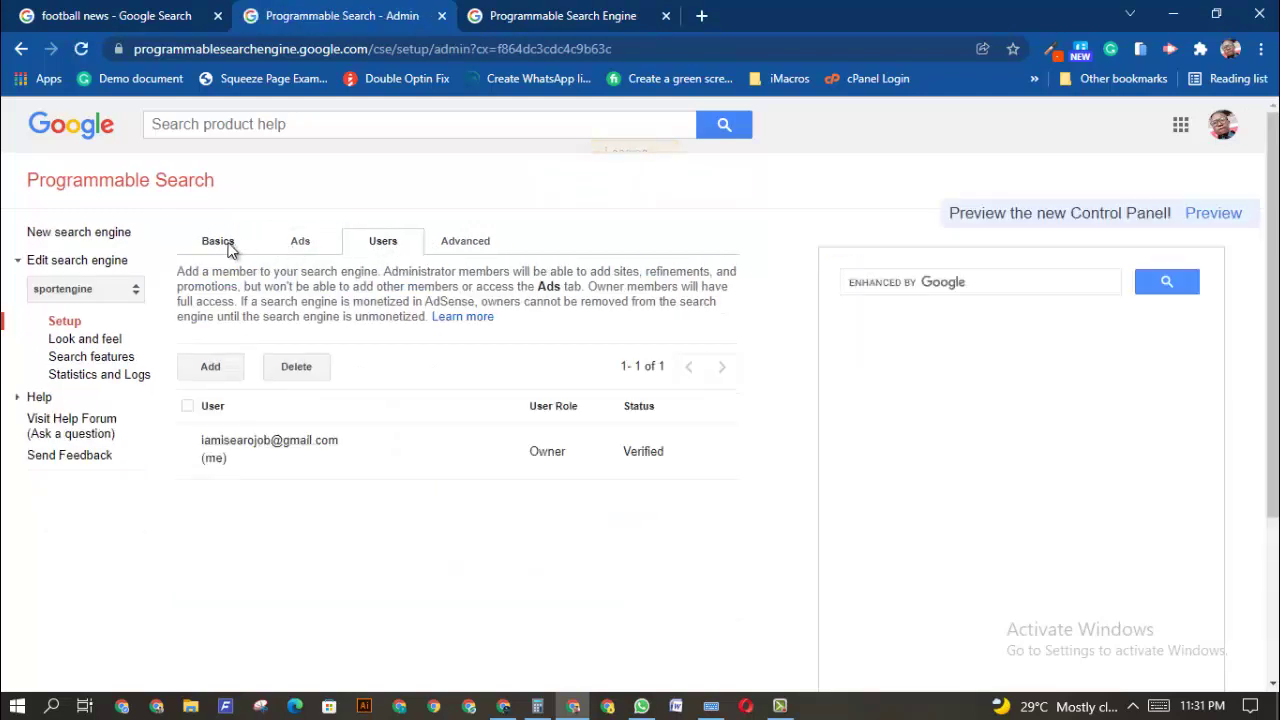
pyautogui.click(226, 246)
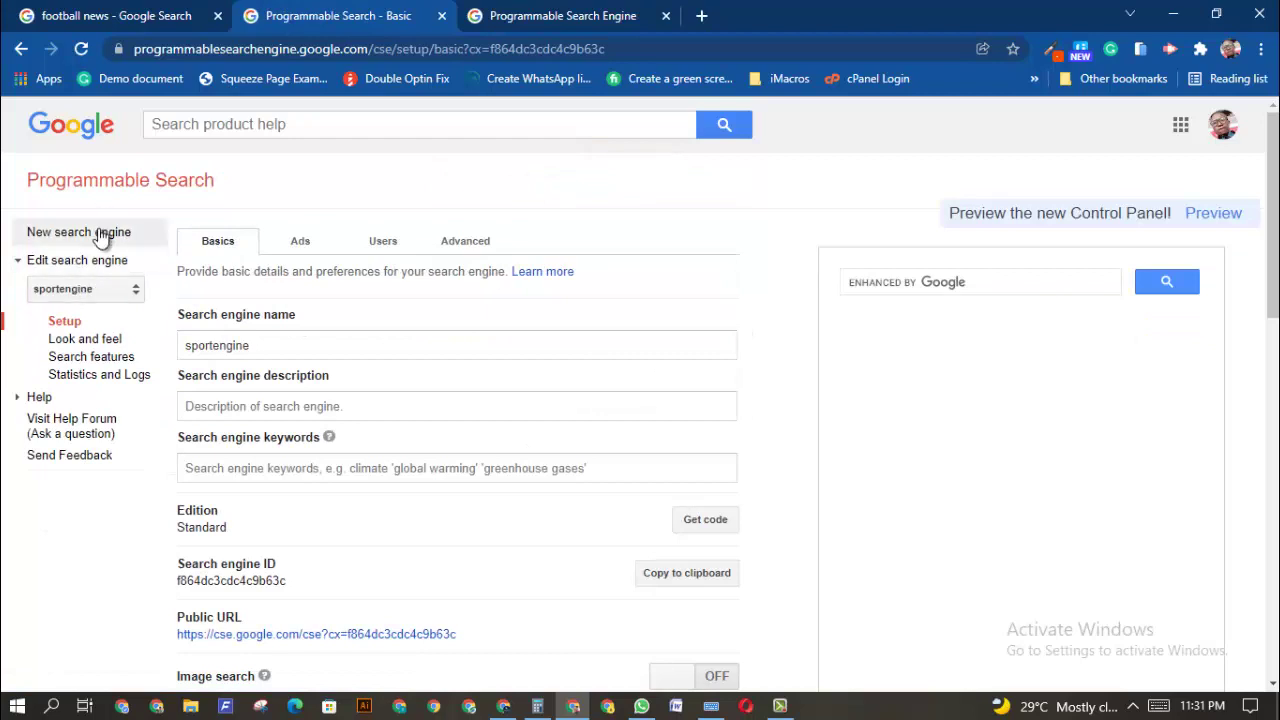
pyautogui.click(98, 289)
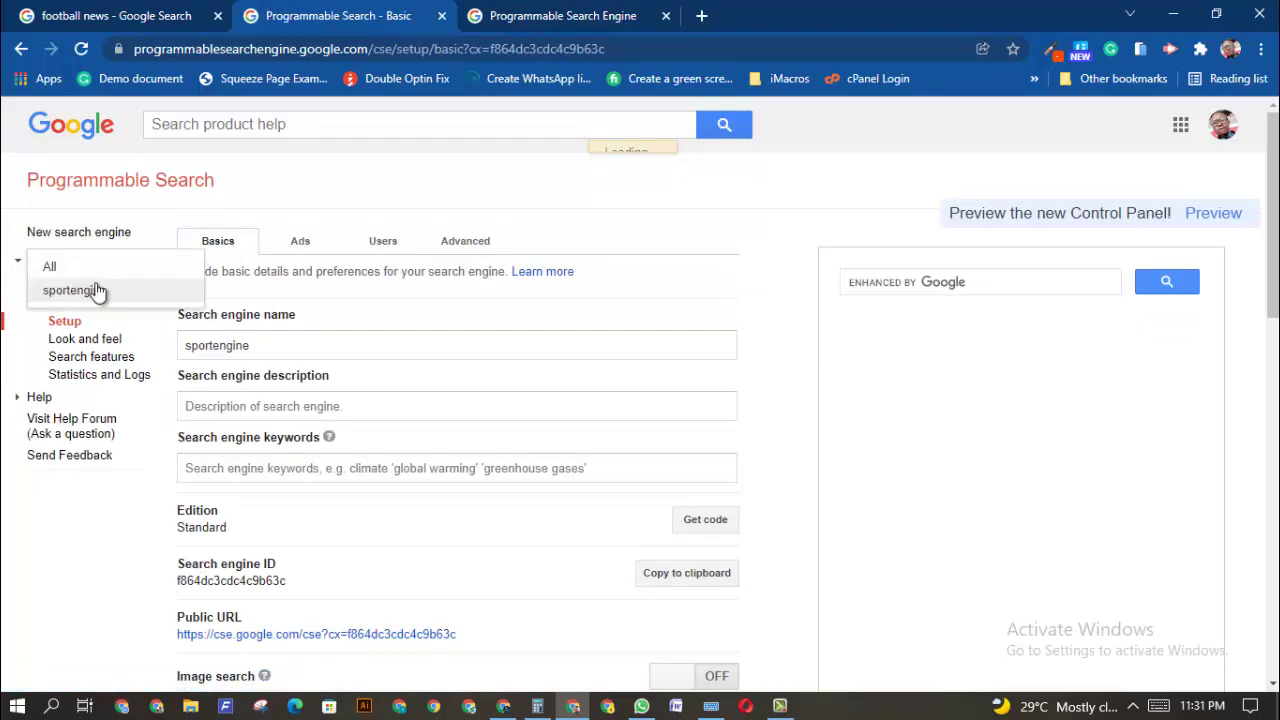
pyautogui.click(98, 290)
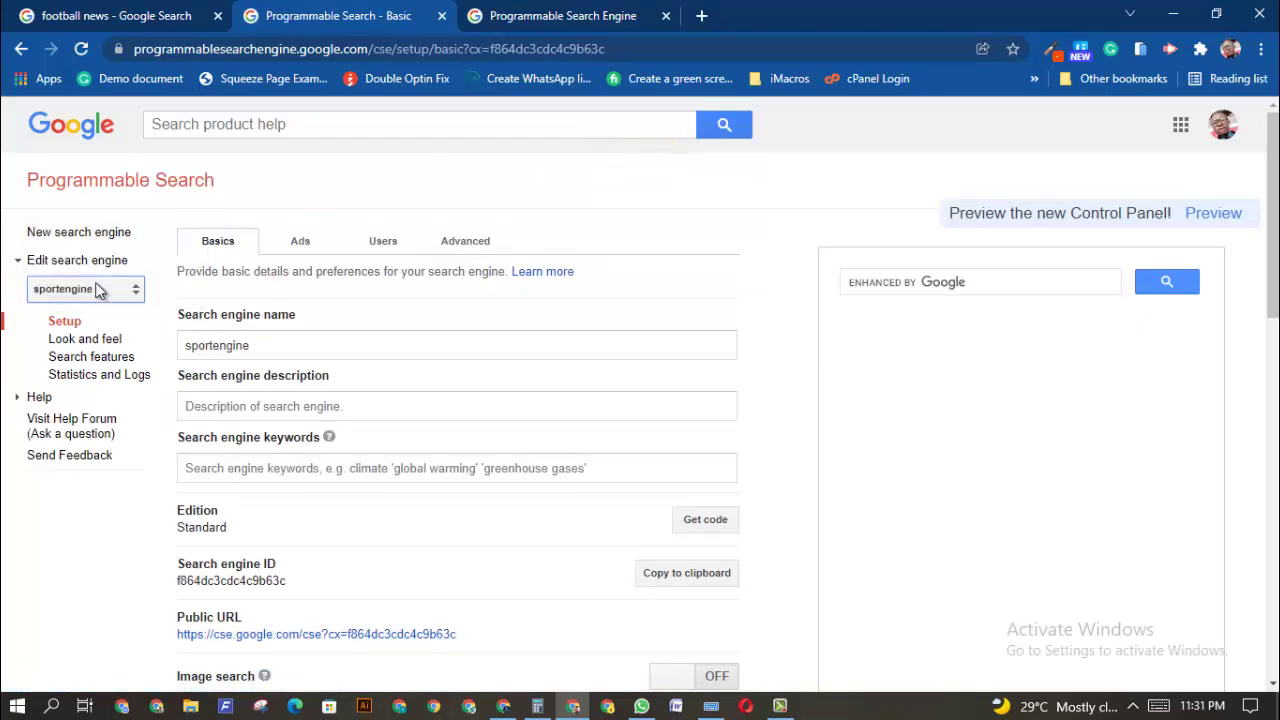